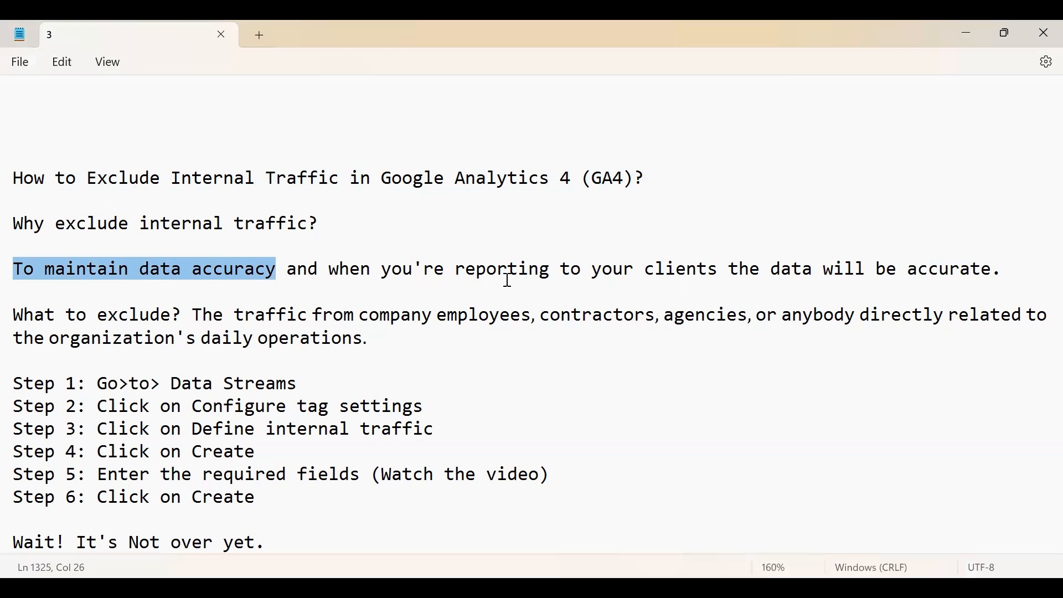
Read the notes on why internal traffic should be excluded and whose traffic to exclude.
drag(769, 266, 968, 292)
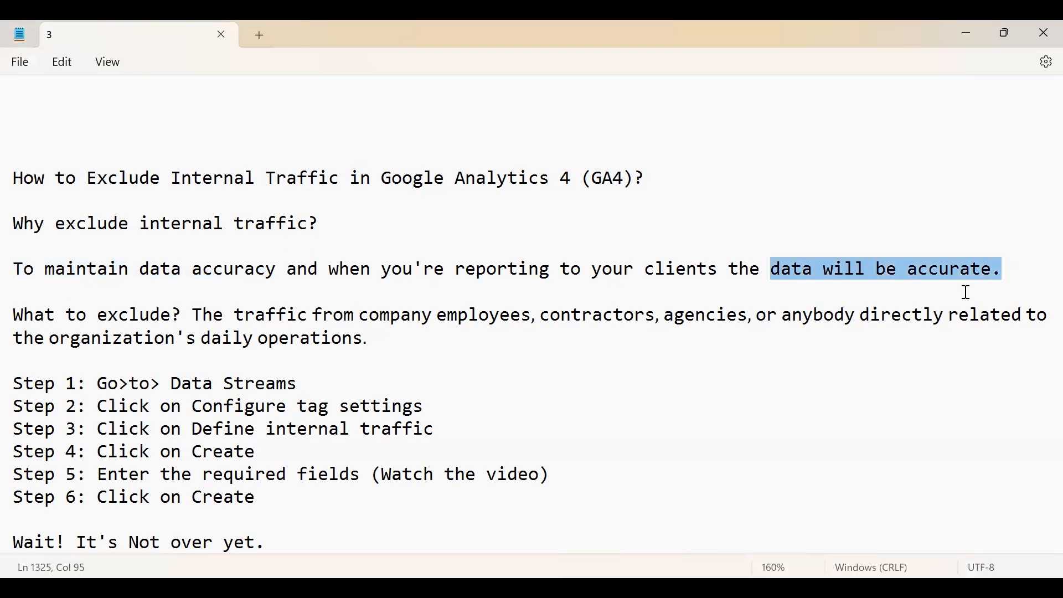
click(448, 330)
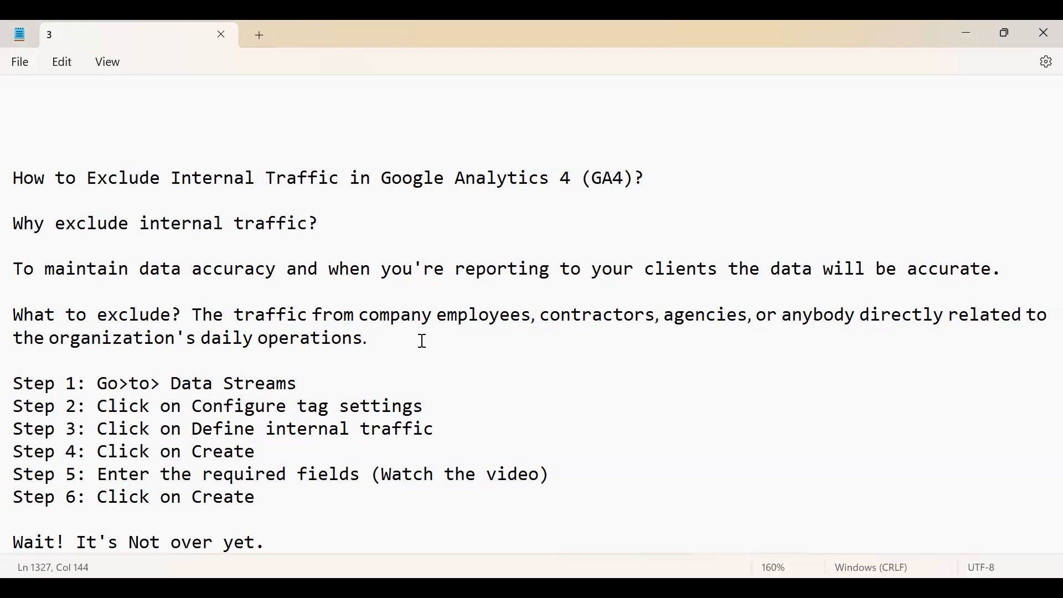
drag(361, 319, 437, 321)
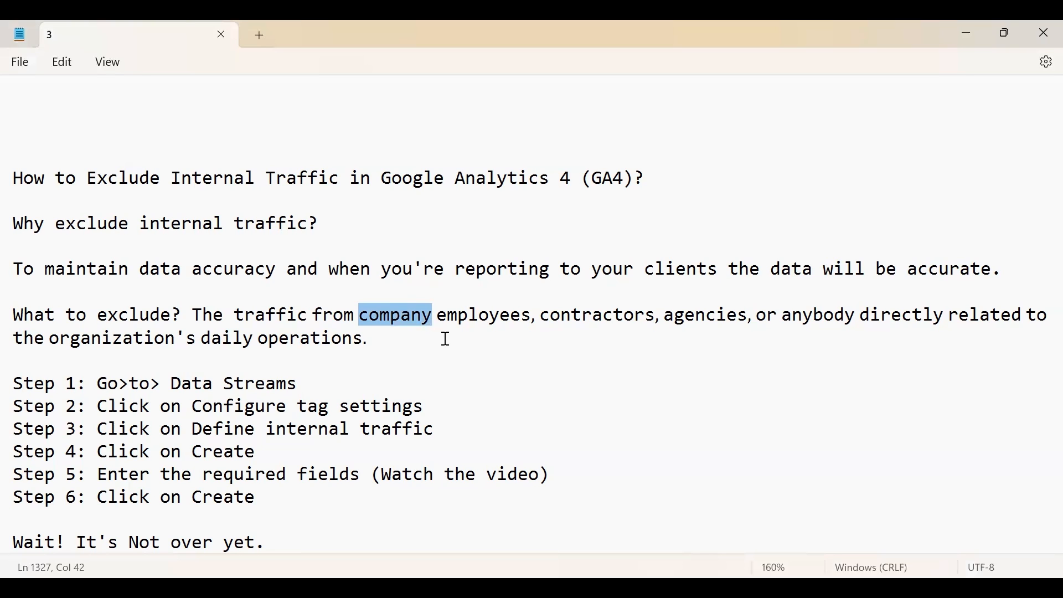
click(446, 340)
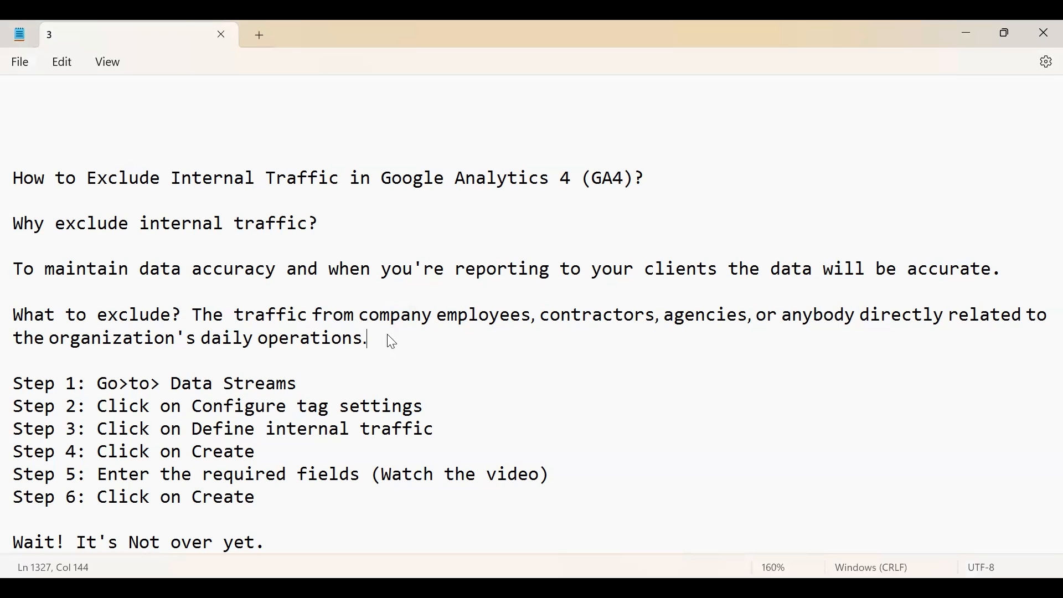
Check the first instruction in the notes, switch to Google Analytics and open the 10 ODM Agency web stream's details.
key(alt+Tab)
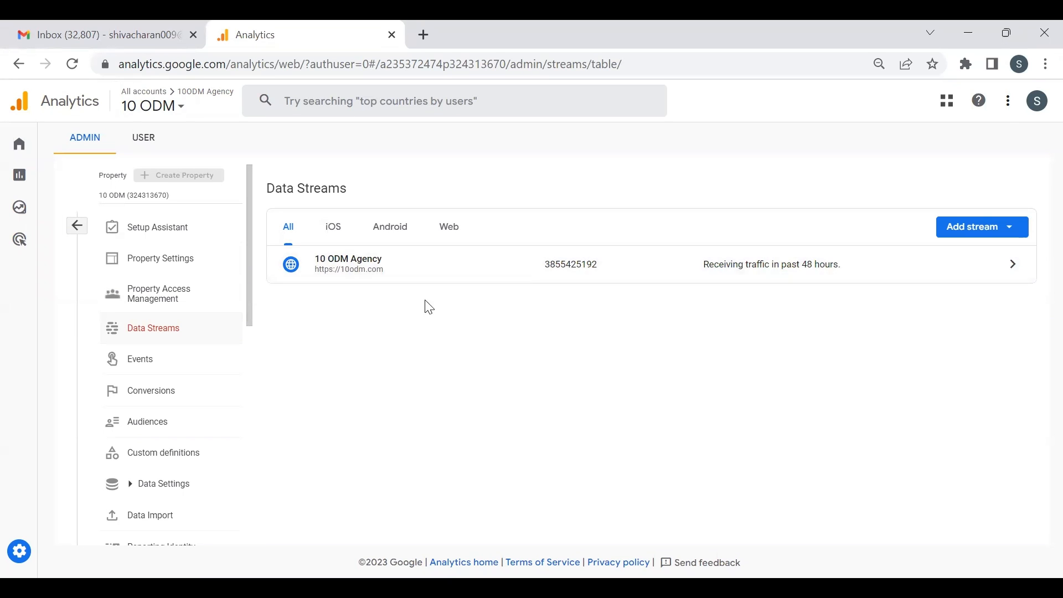
key(alt+Tab)
drag(99, 316, 320, 316)
click(372, 324)
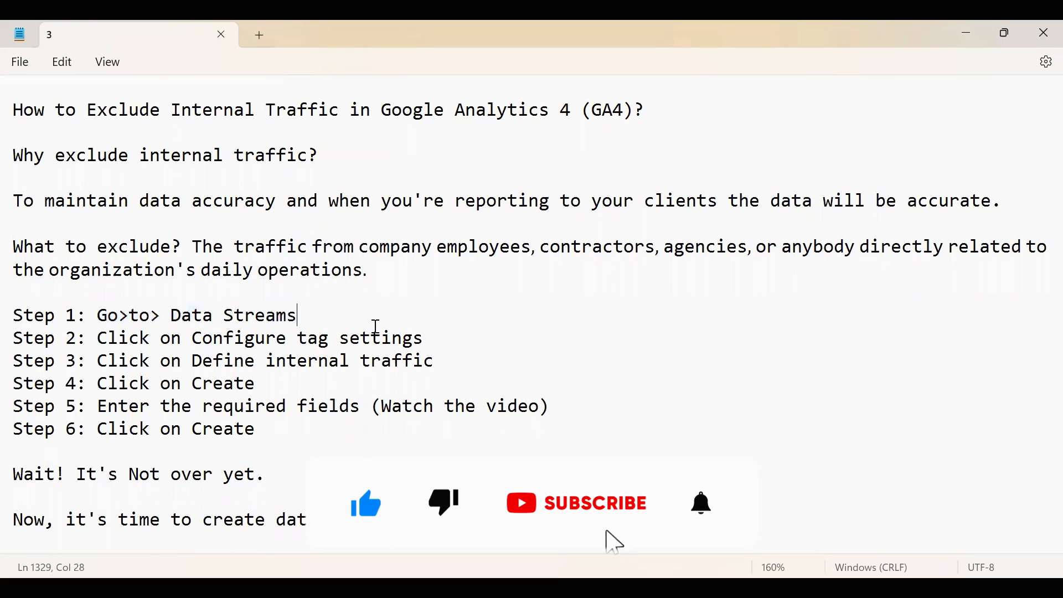
key(alt+Tab)
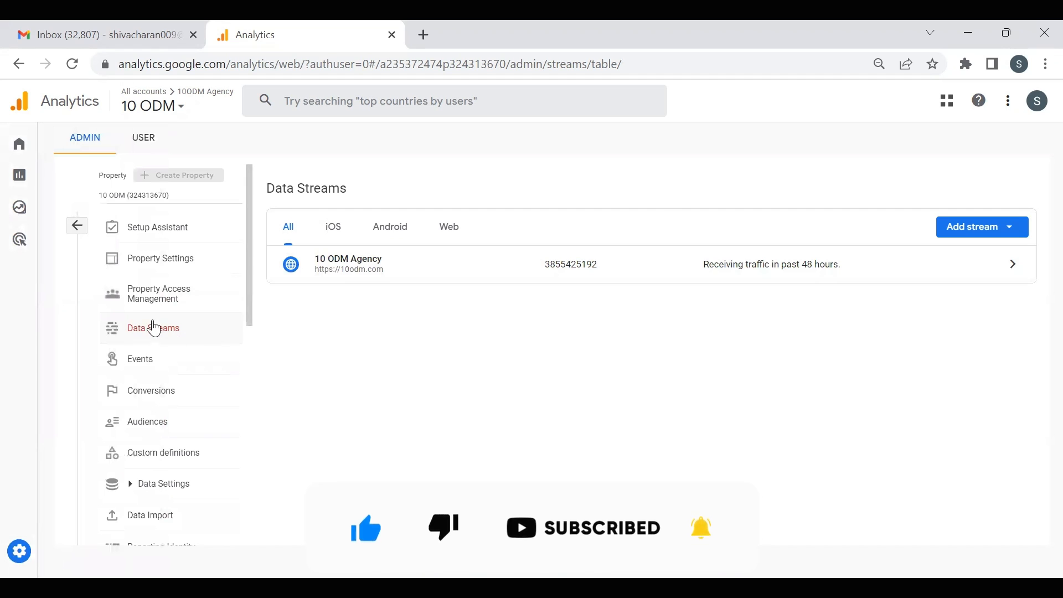
click(518, 264)
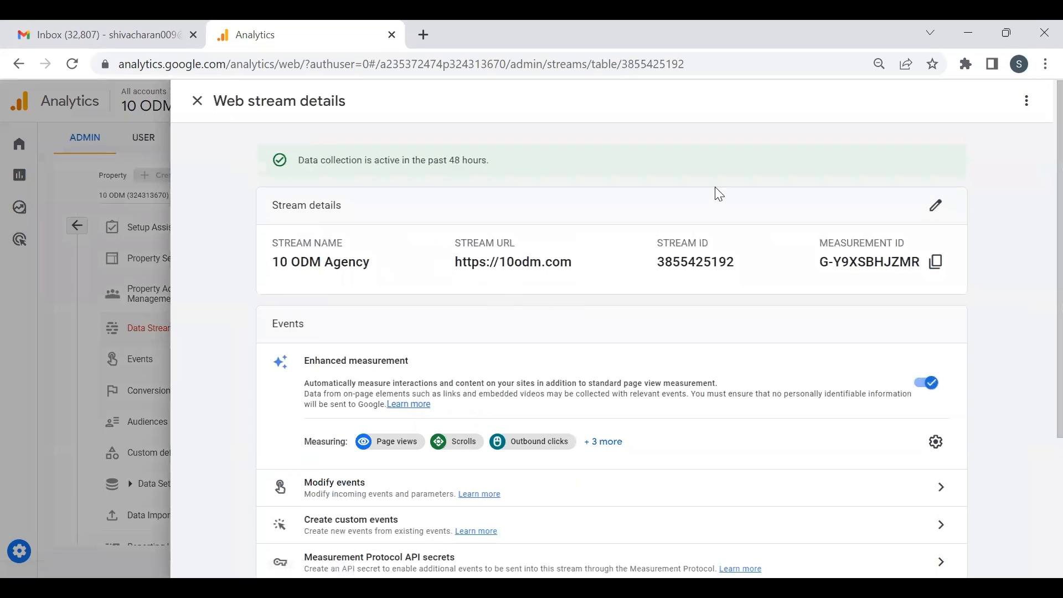
Check the second instruction in the notes and open the stream's Configure tag settings in Google Analytics.
scroll(830, 284, down, 3)
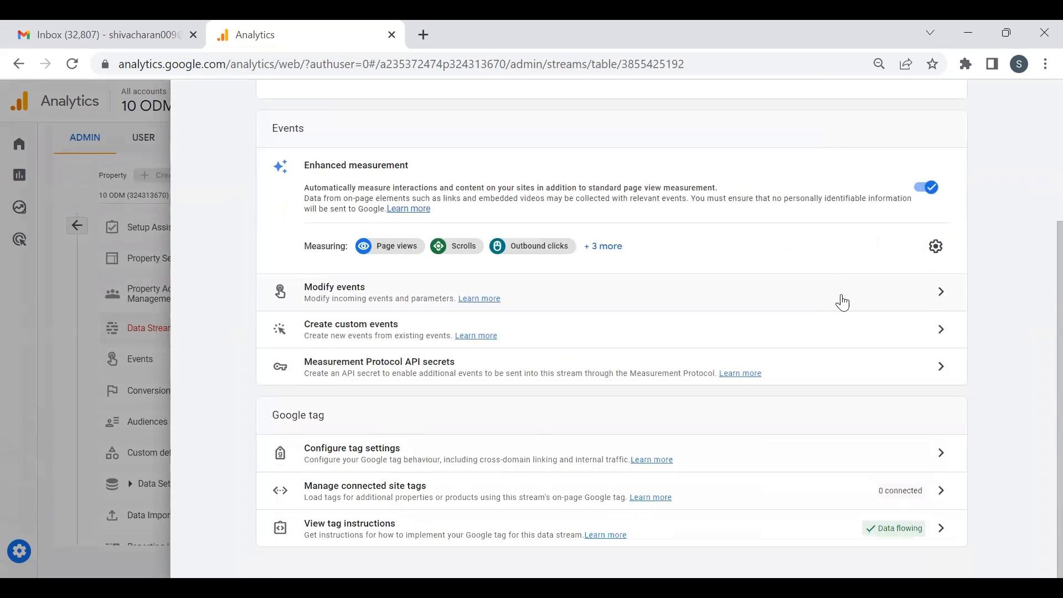
key(alt+Tab)
drag(99, 338, 435, 339)
click(455, 340)
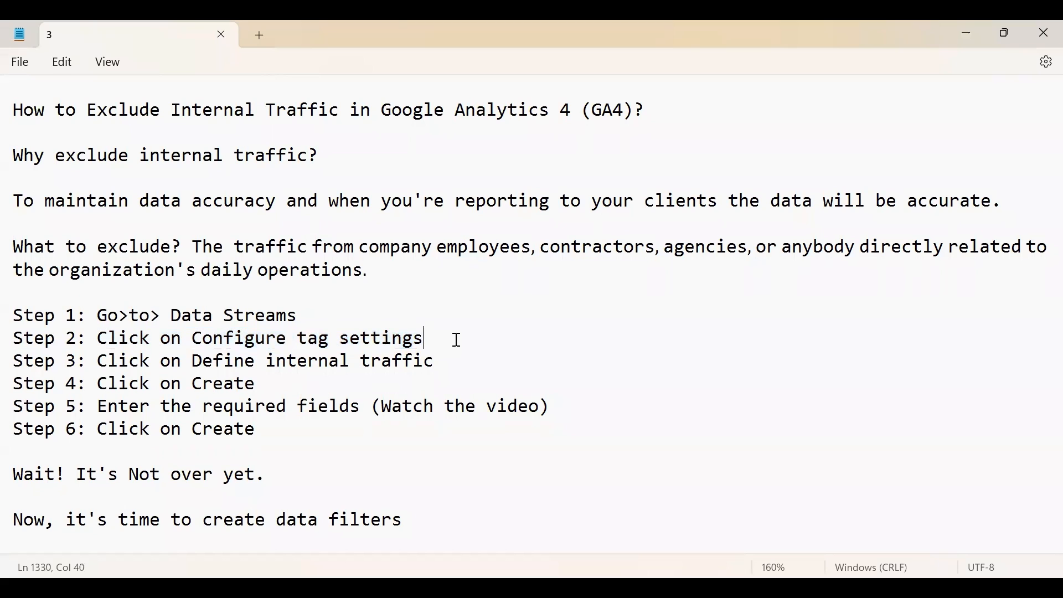
key(alt+Tab)
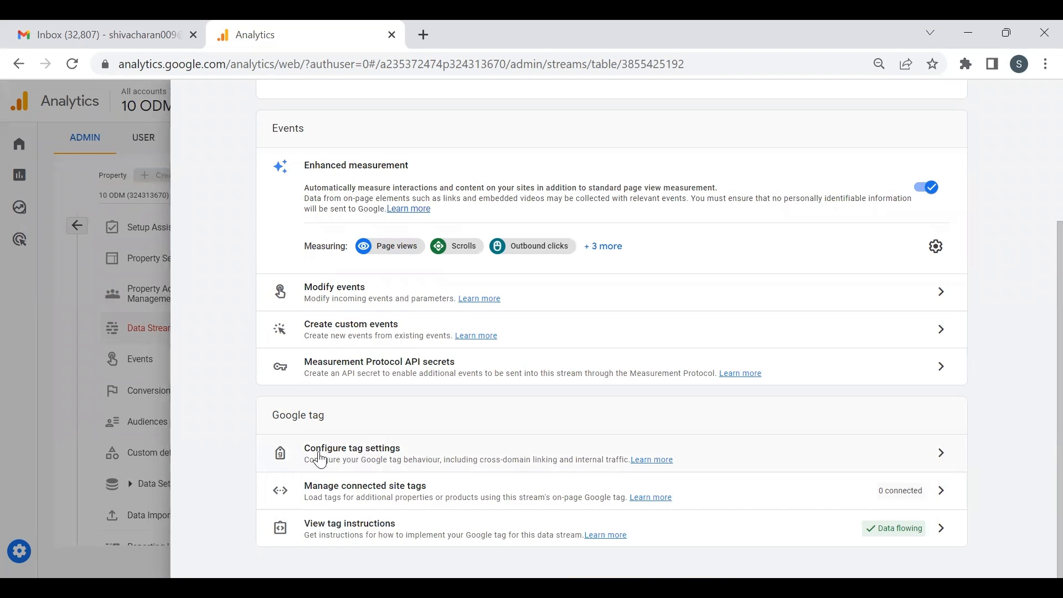
click(767, 457)
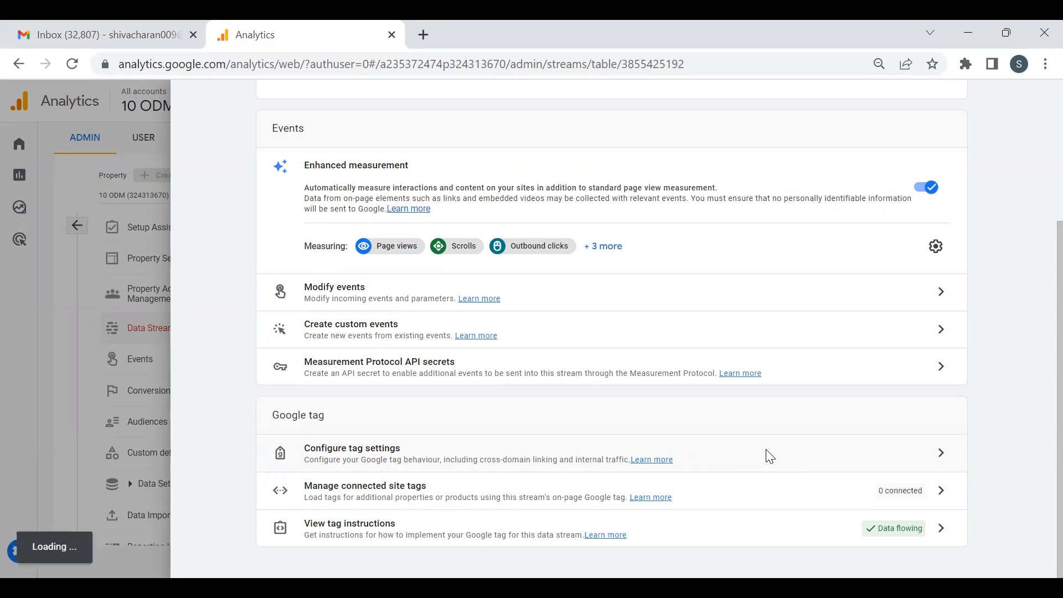
Check the third instruction in the notes, show all Google tag settings in Google Analytics and open Define internal traffic.
key(alt+Tab)
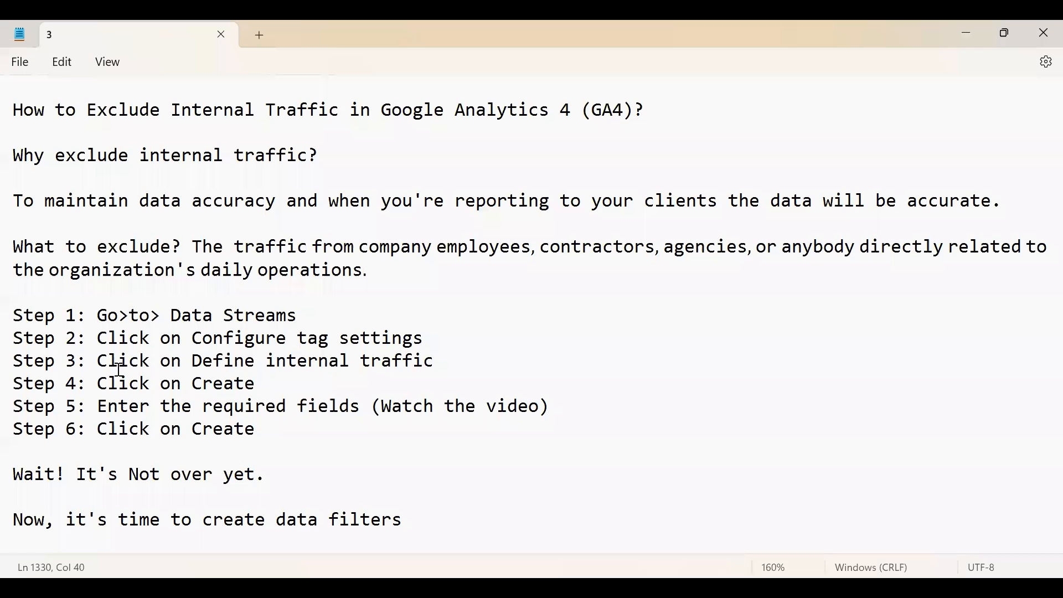
drag(101, 360, 456, 363)
click(457, 366)
key(alt+Tab)
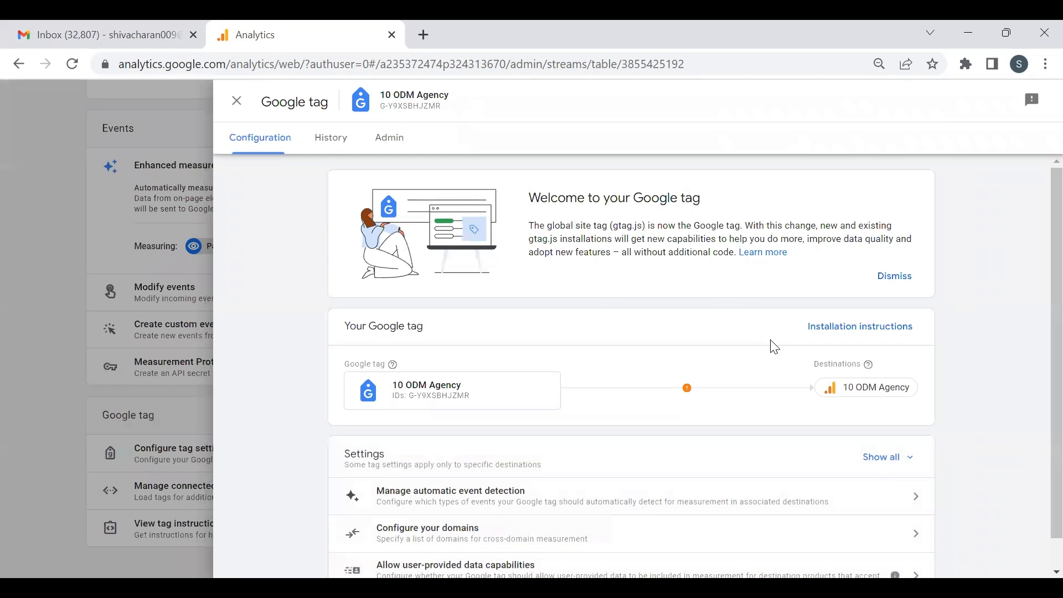
scroll(771, 344, down, 1)
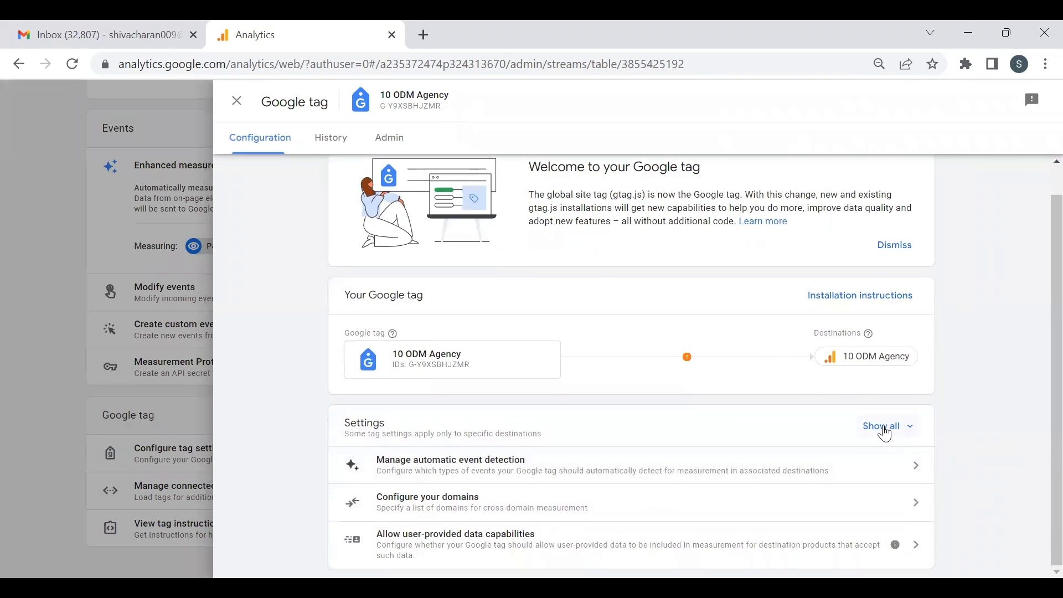
click(881, 426)
scroll(851, 416, down, 3)
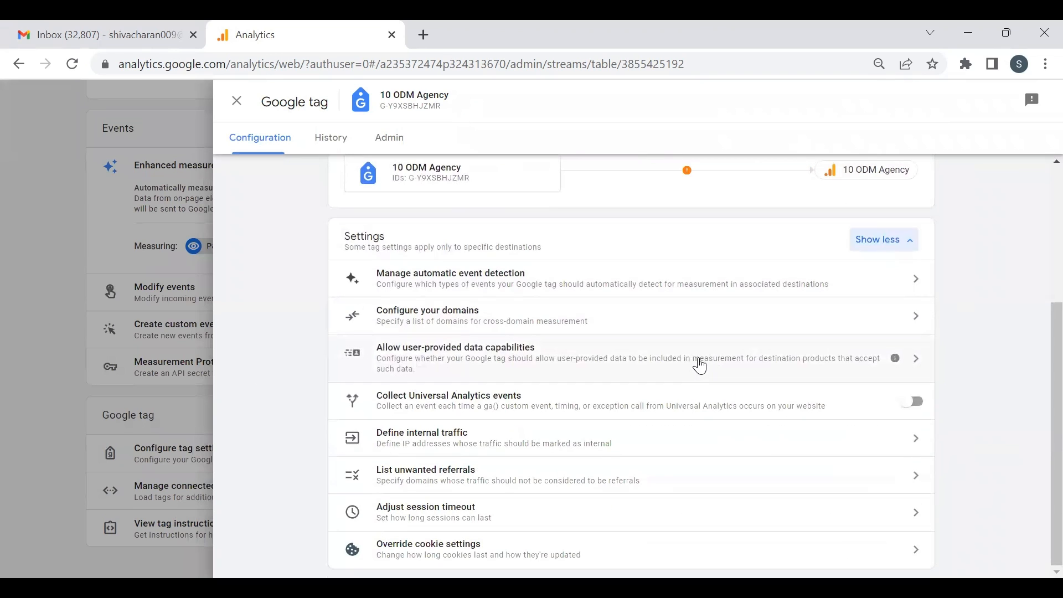
click(673, 442)
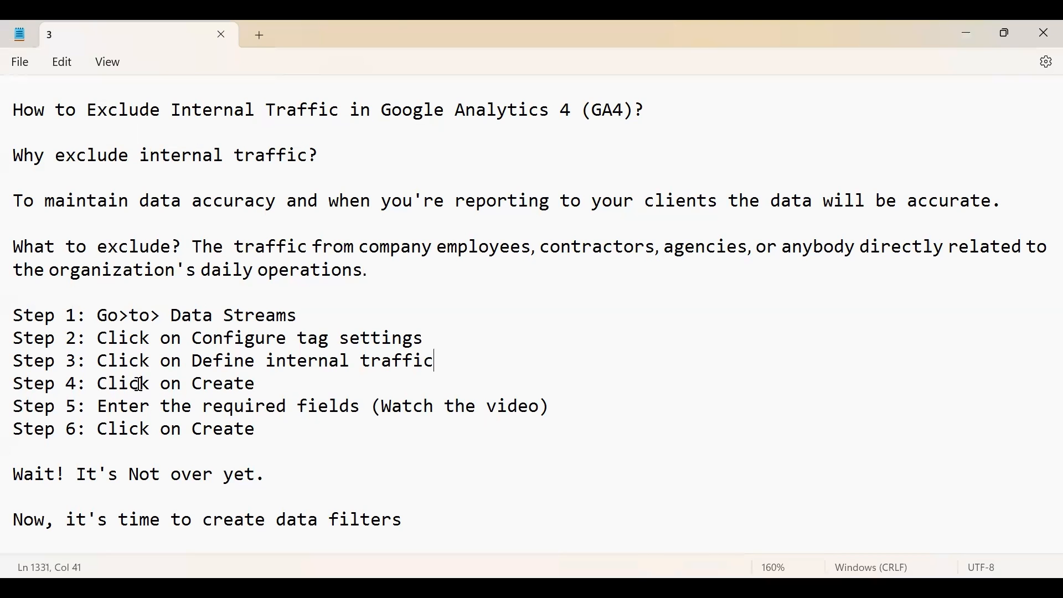
Check the fourth instruction in the notes, start a new internal traffic rule and look over its name, traffic type and match type options.
shift+click(271, 385)
click(279, 386)
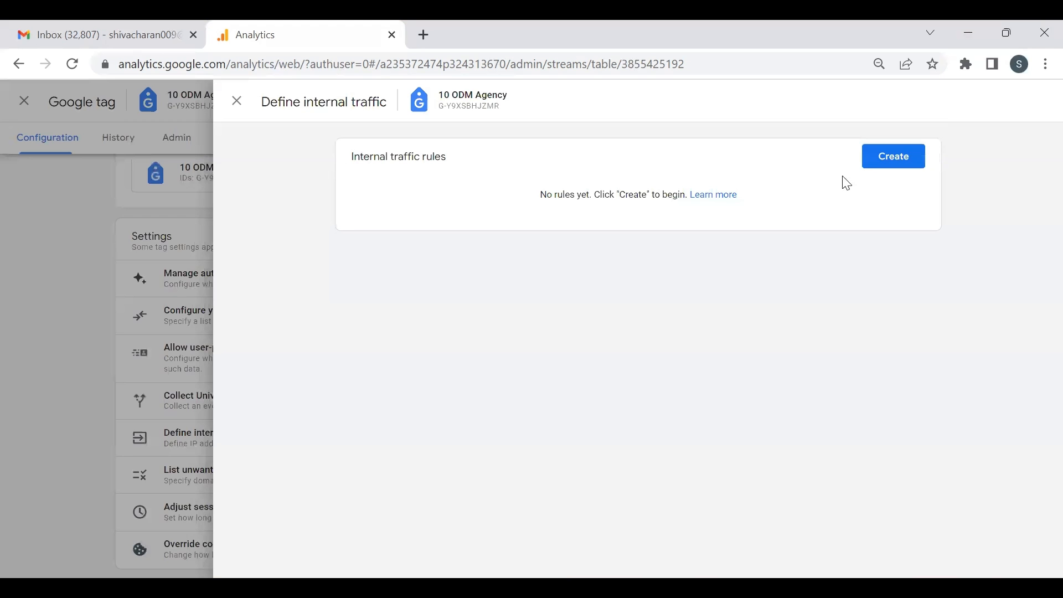
click(891, 161)
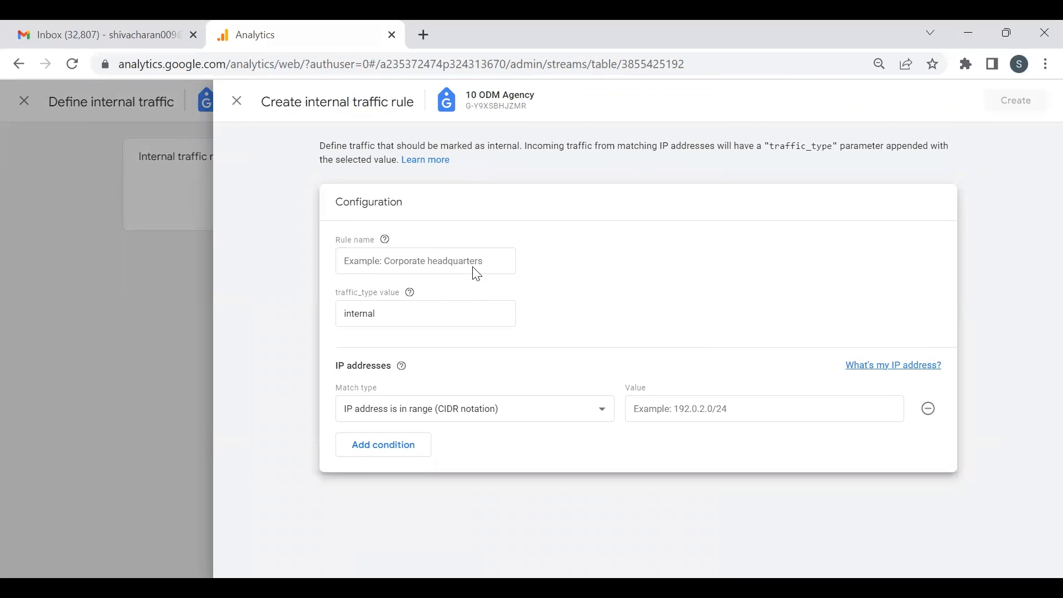
click(467, 260)
click(492, 313)
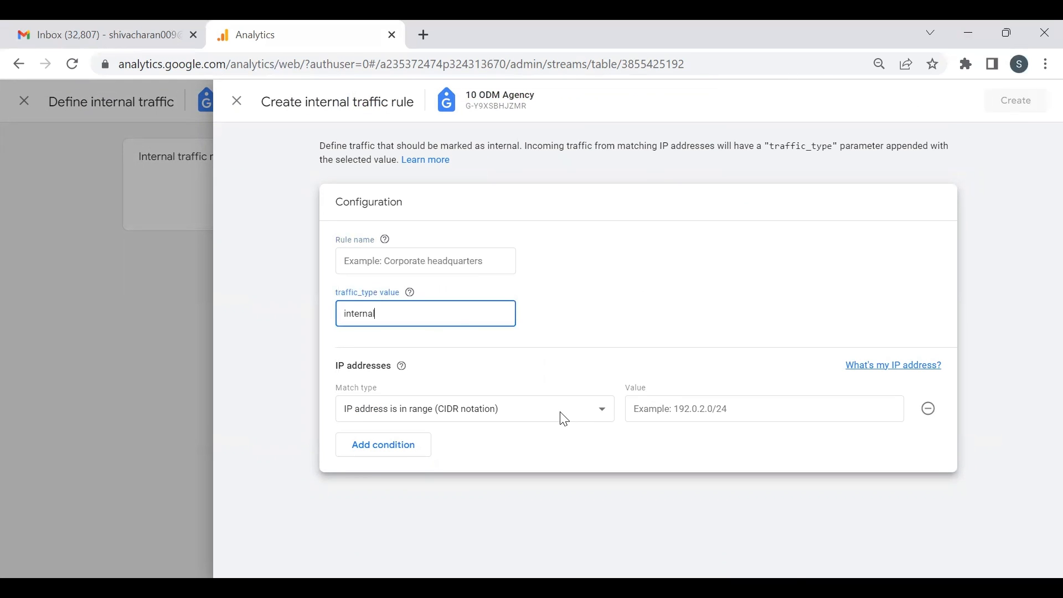
click(509, 419)
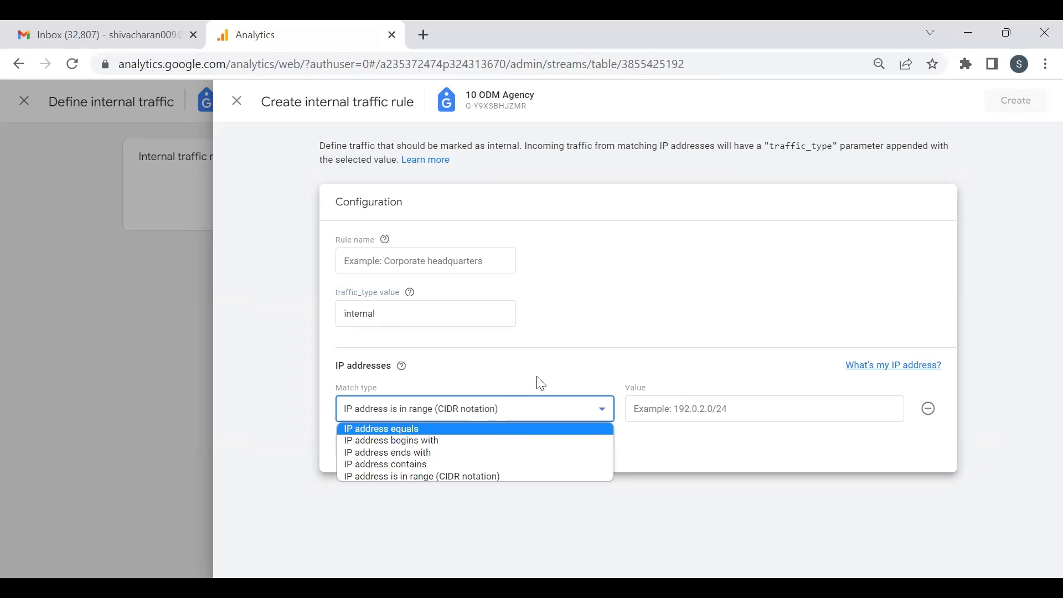
Copy the IP address 10.10.1.57 from the notes into the rule's condition value and set its match type to IP address equals.
click(715, 400)
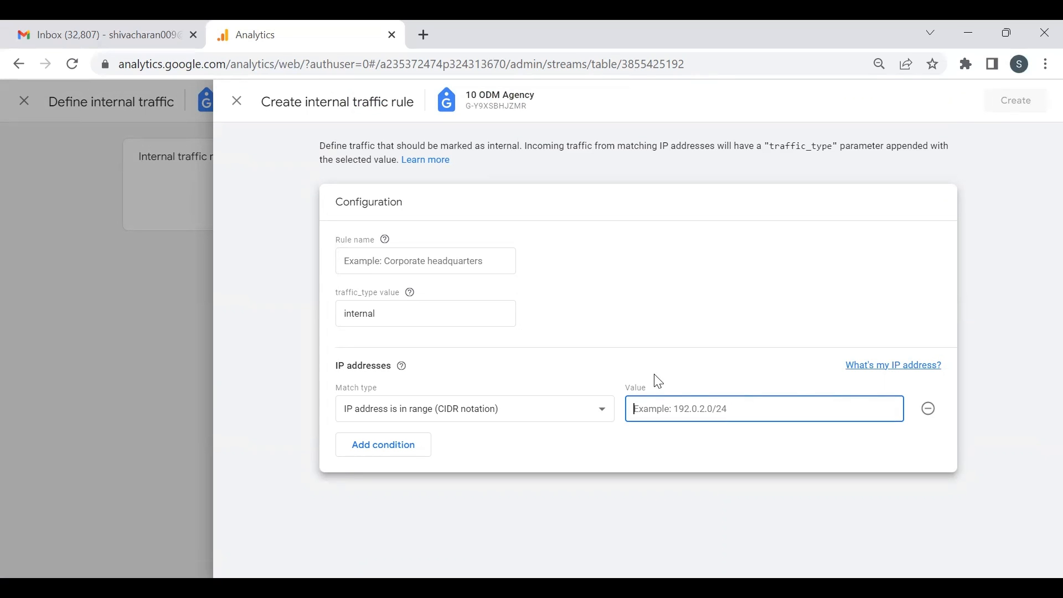
key(alt+Tab)
drag(173, 358, 53, 360)
key(ctrl+c)
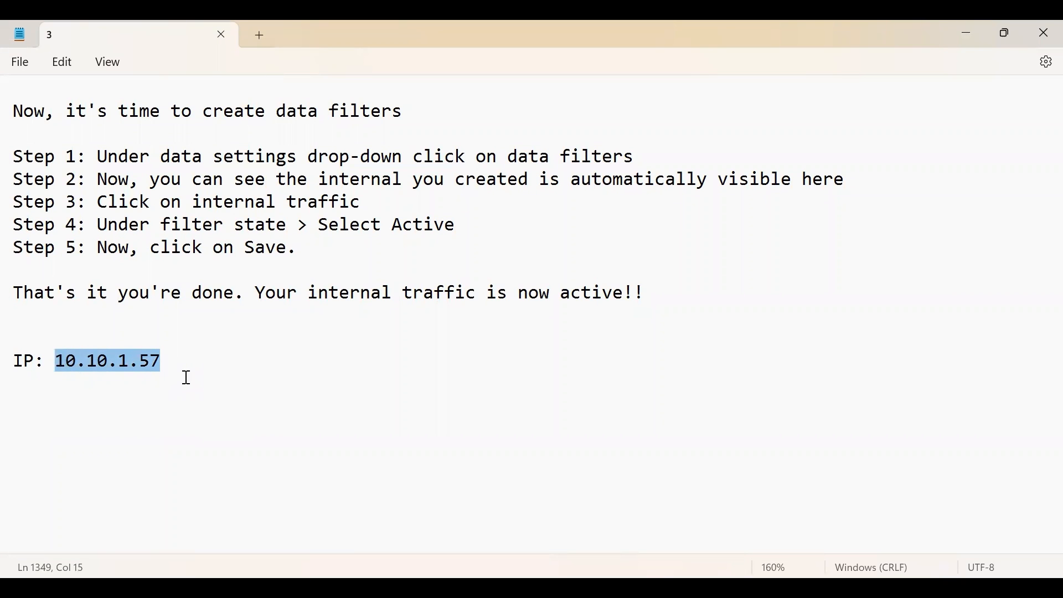
key(alt+Tab)
key(ctrl+v)
click(715, 441)
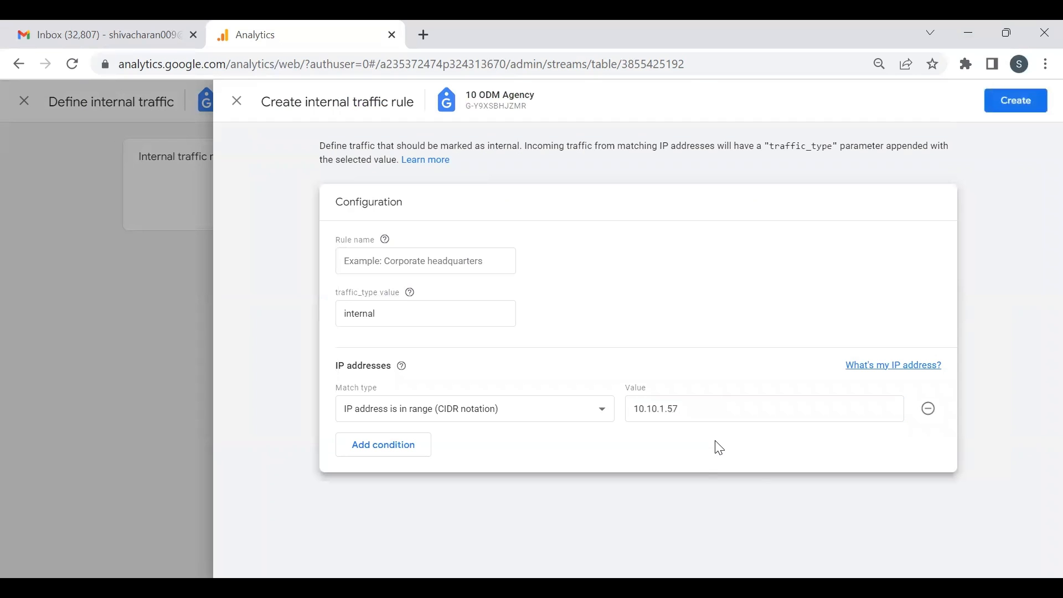
click(535, 410)
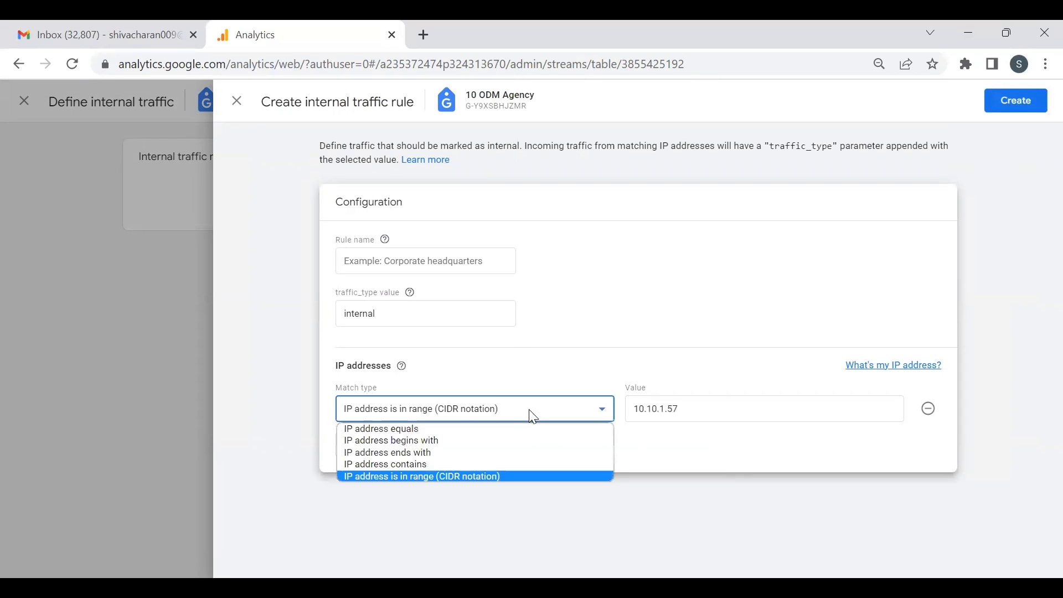
click(418, 431)
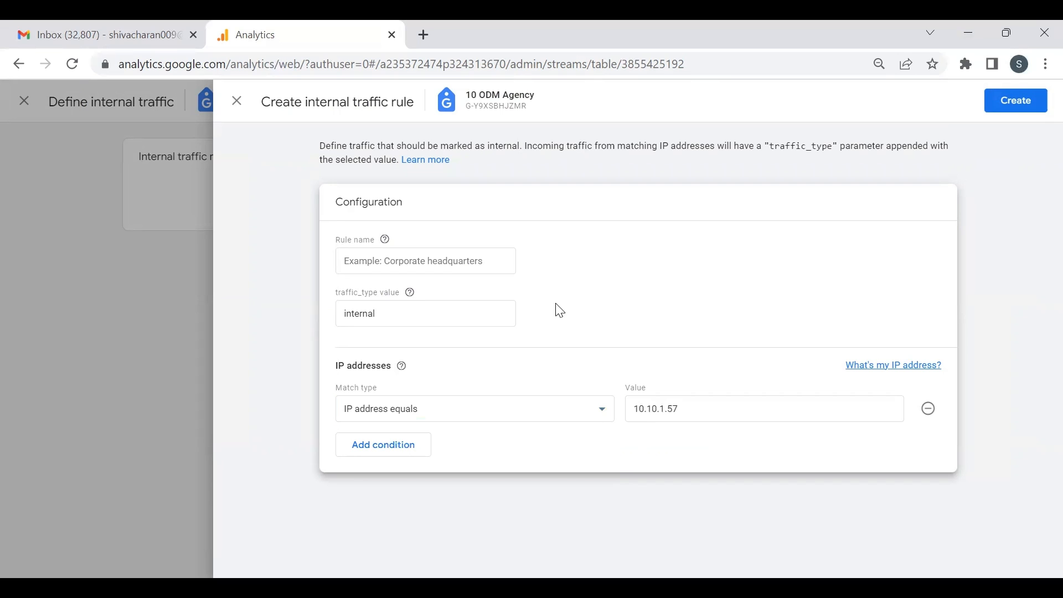
Name the rule "internal traffic", keep the traffic_type value as internal, and create the rule.
click(410, 316)
drag(396, 316, 332, 316)
click(394, 316)
click(456, 251)
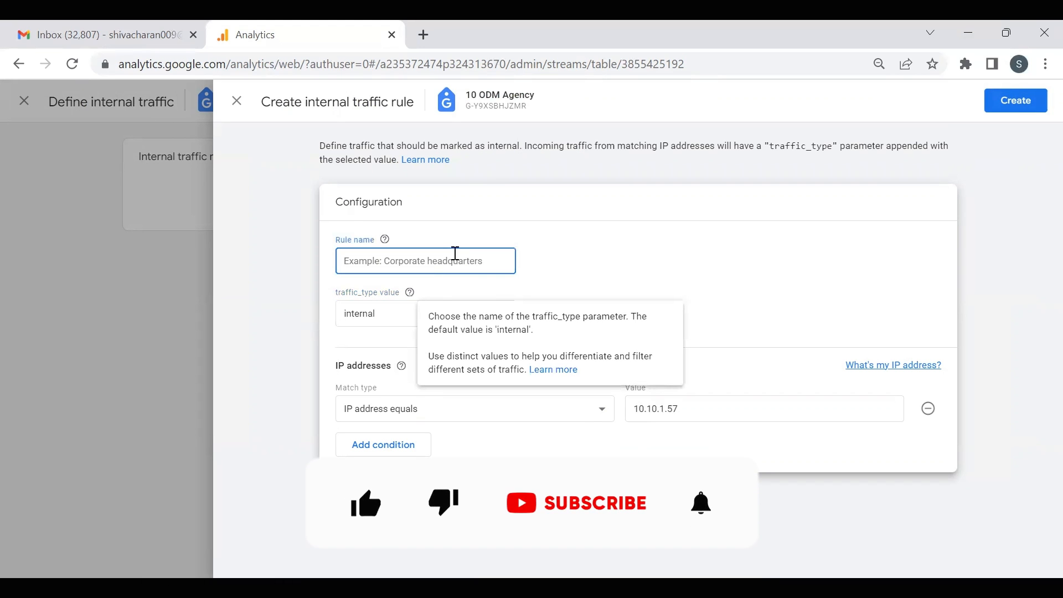
text(int)
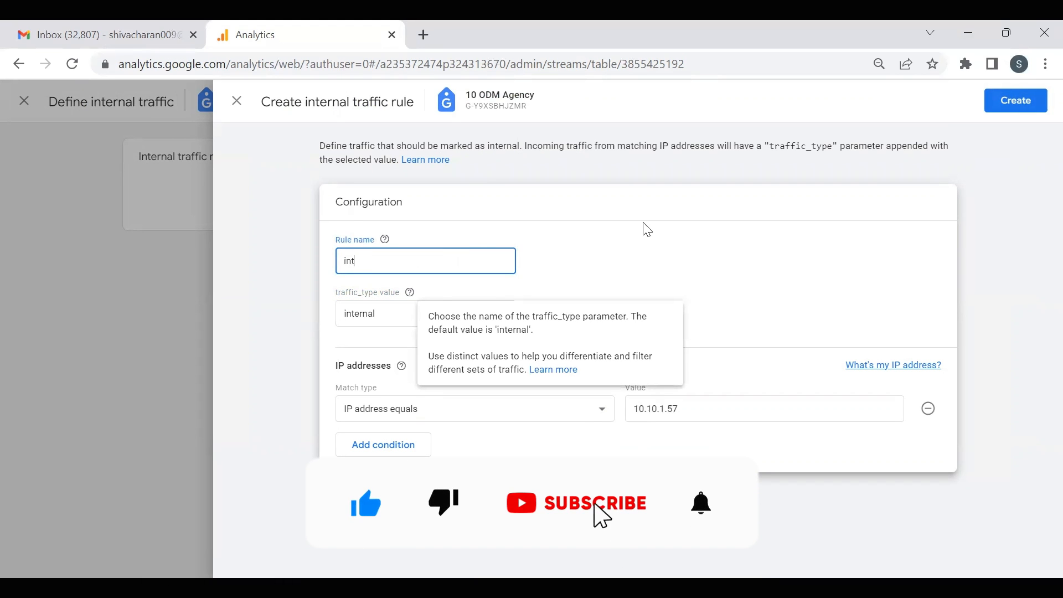
text(ernal traffic)
click(408, 235)
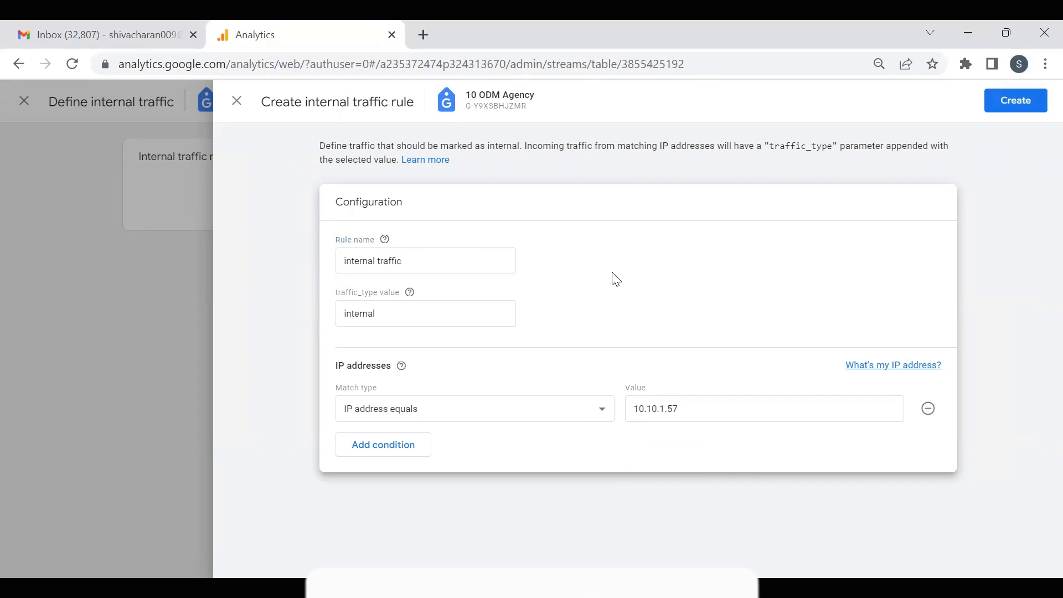
click(1015, 103)
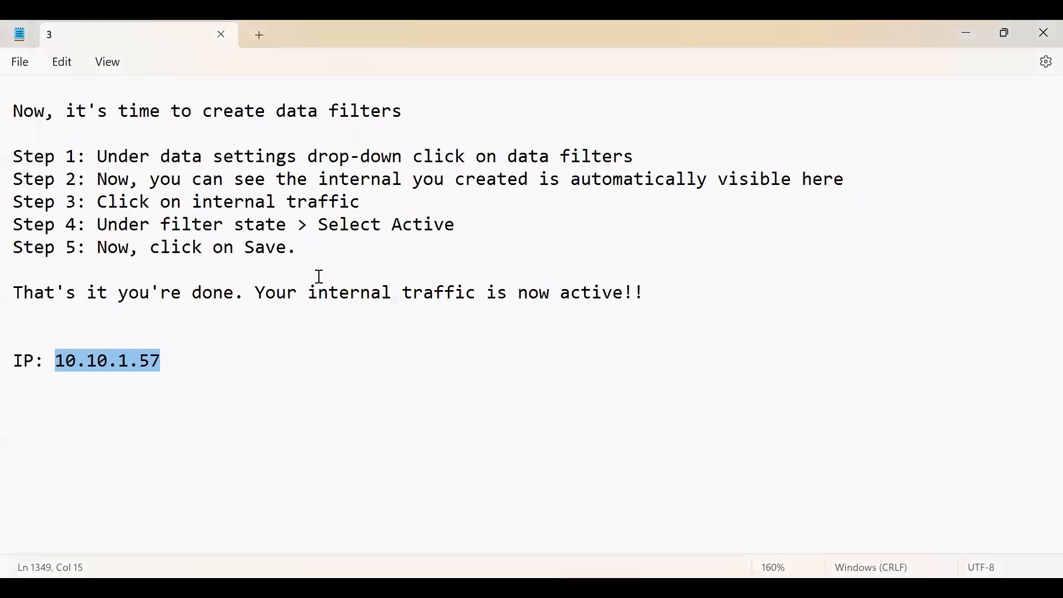
Review the completed instructions and the data filter instructions in the notes, and check the rule in the internal traffic rules list.
scroll(325, 283, up, 3)
click(277, 230)
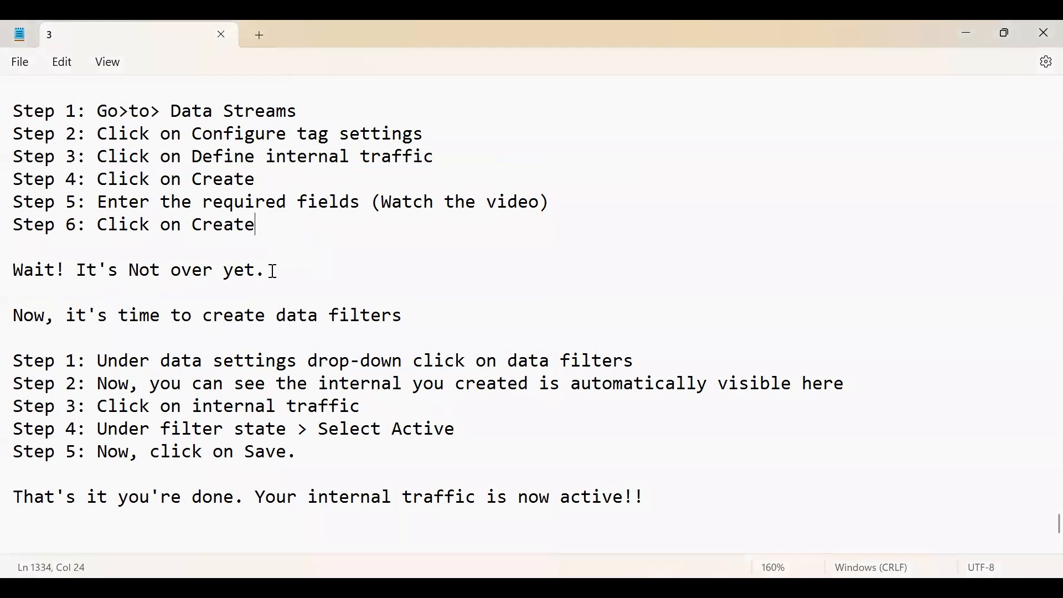
scroll(285, 277, up, 2)
drag(289, 409, 12, 245)
click(304, 387)
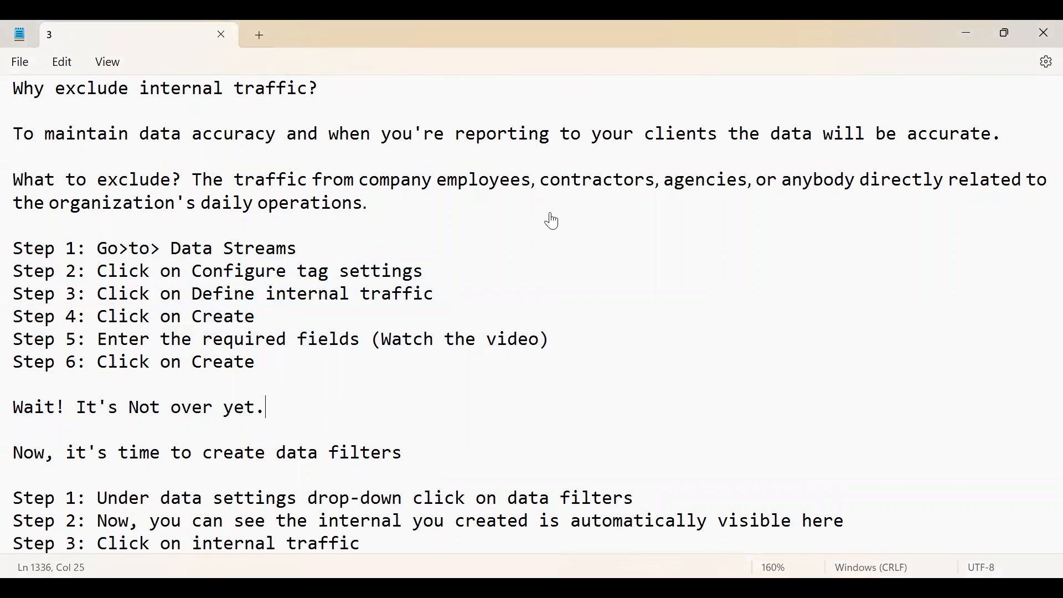
key(alt+Tab)
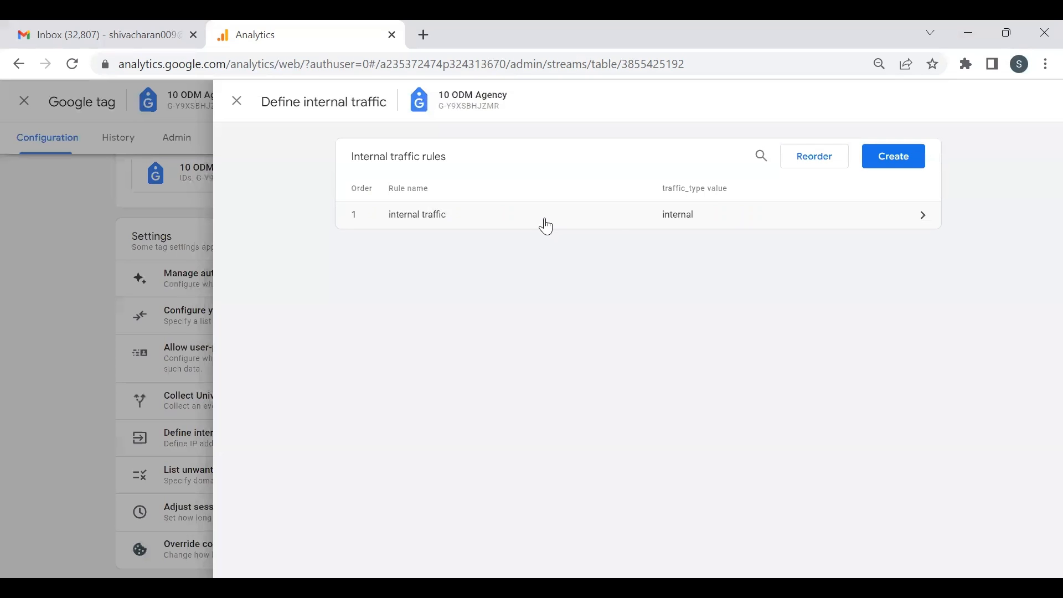
key(alt+Tab)
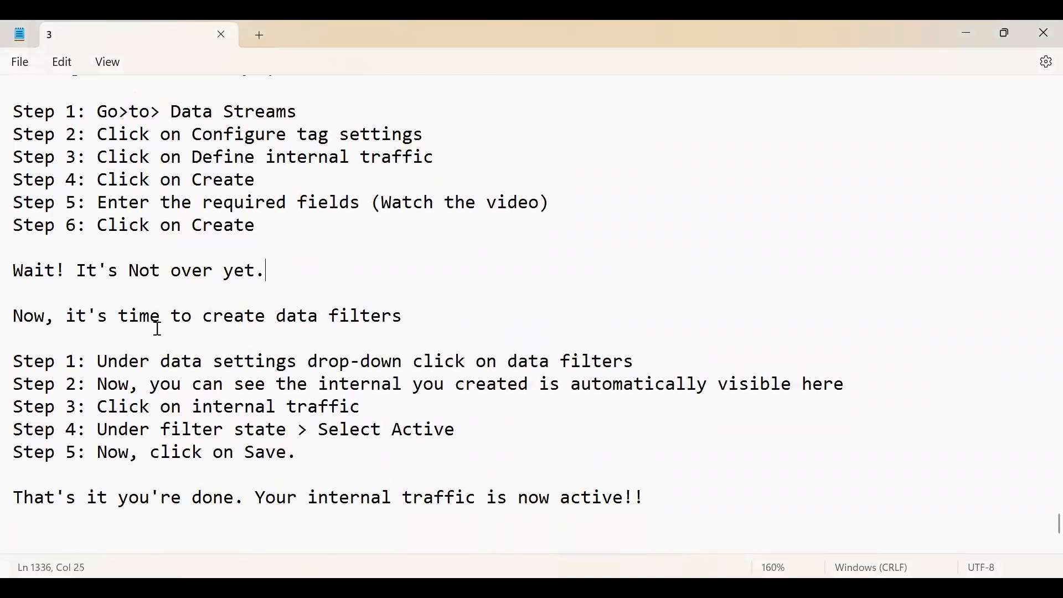
click(448, 313)
Switch back to Google Analytics and close the Google tag and stream details to return to the Data Streams list.
key(alt+Tab)
click(55, 340)
click(118, 350)
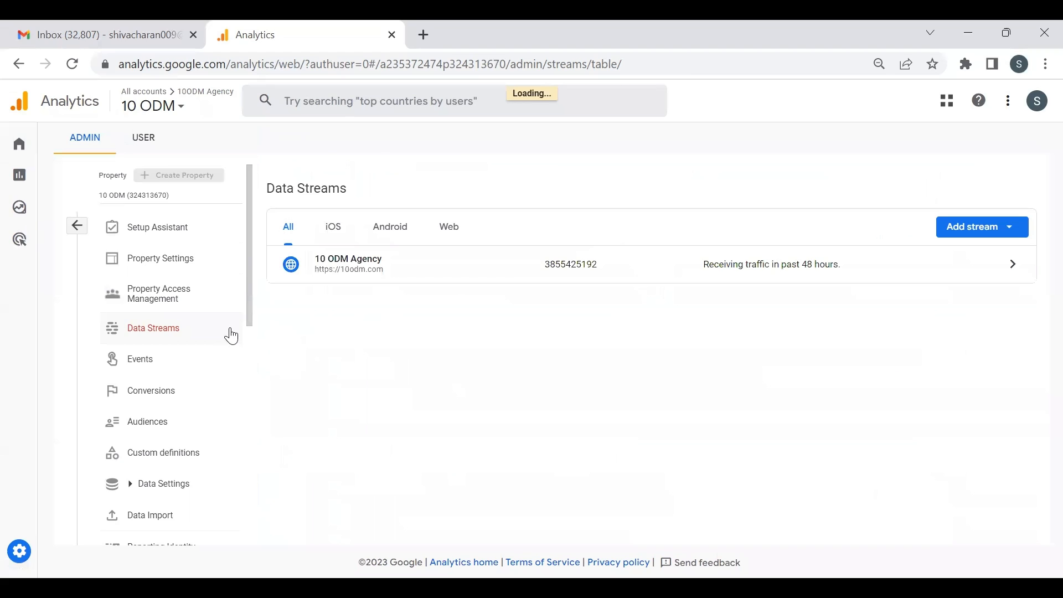
Consult the first data filter instruction in the notes and open Data Filters under the property's Data Settings in Google Analytics.
key(alt+Tab)
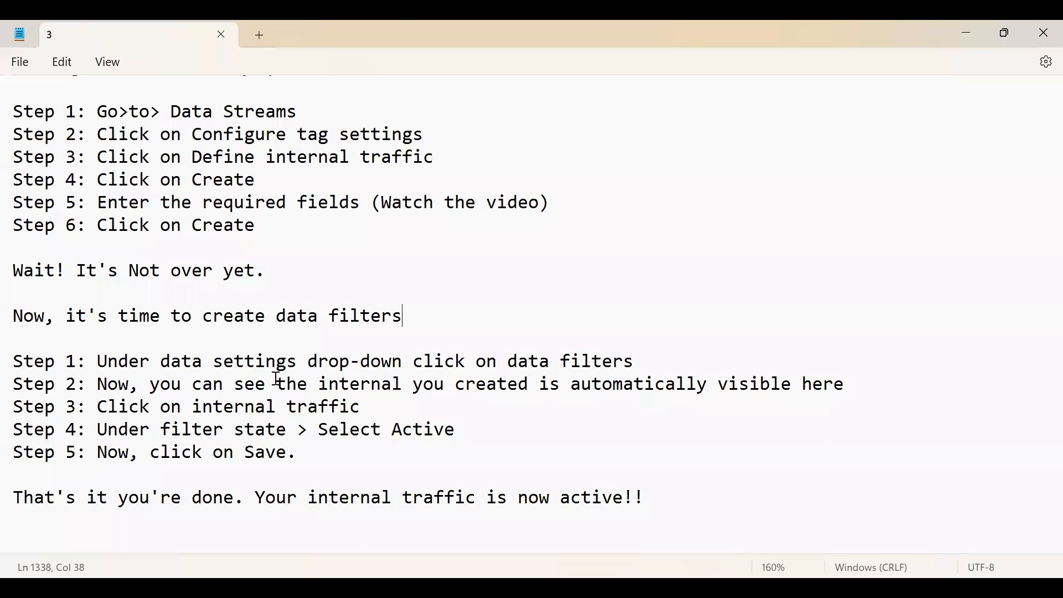
drag(100, 361, 305, 360)
click(393, 357)
key(alt+Tab)
click(136, 326)
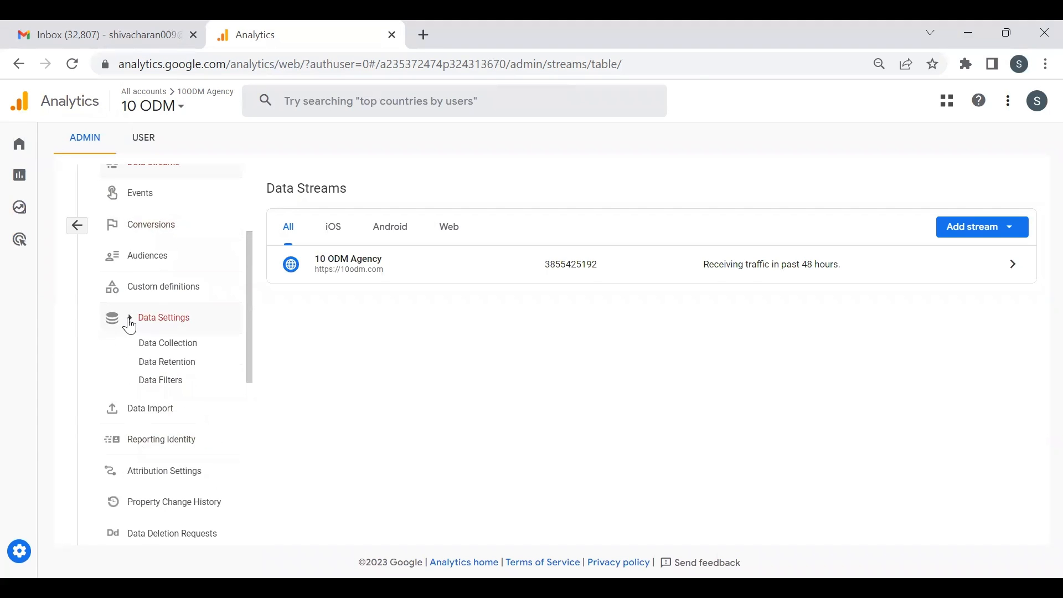
click(166, 383)
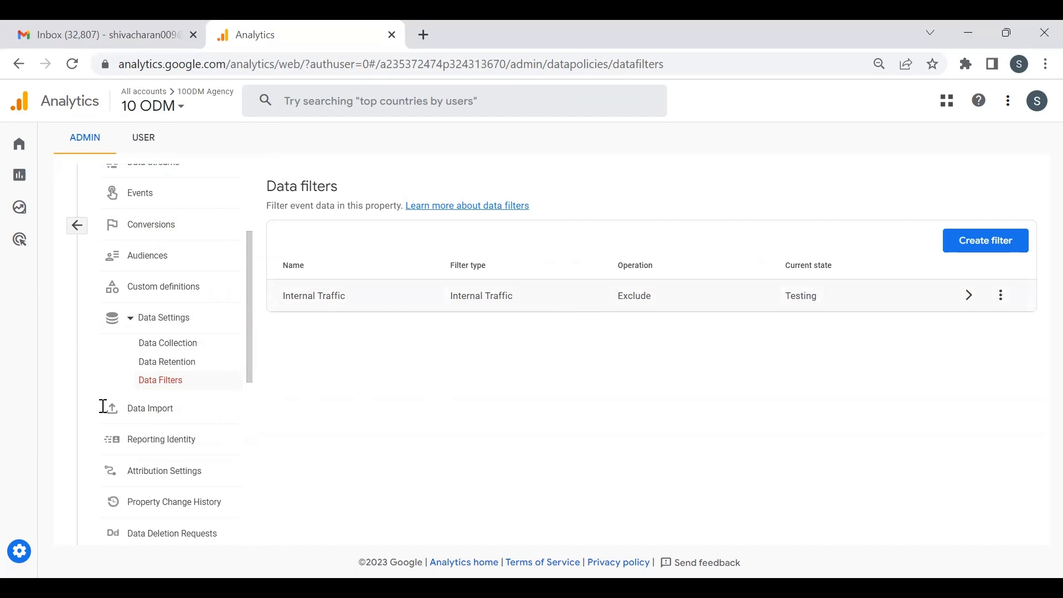
Check the internal traffic instruction in the notes, switch back to Google Analytics and open the Internal Traffic data filter.
key(alt+Tab)
drag(103, 412, 377, 410)
click(399, 409)
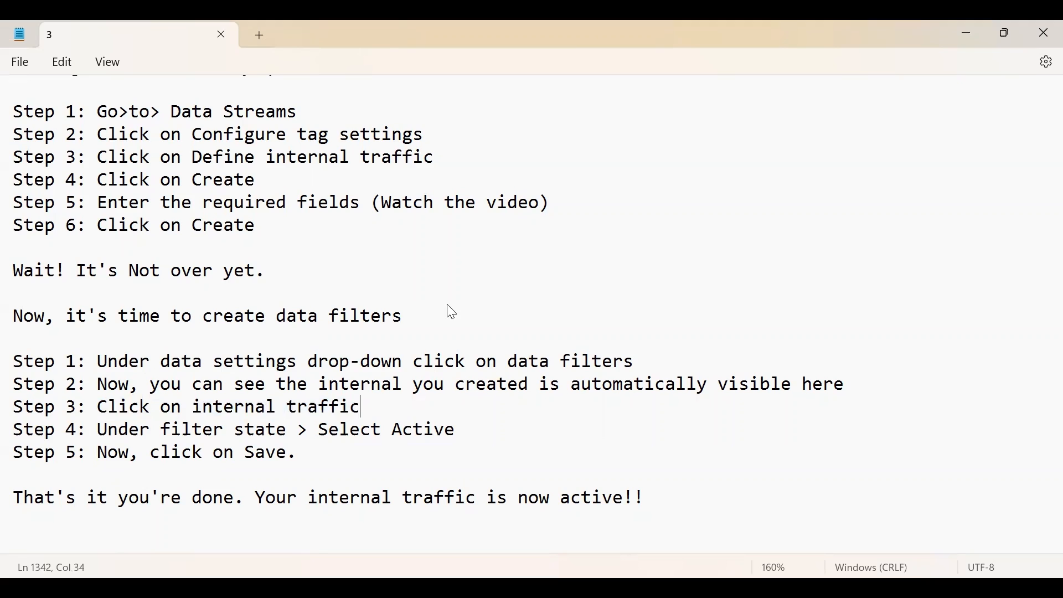
key(alt+Tab)
click(487, 296)
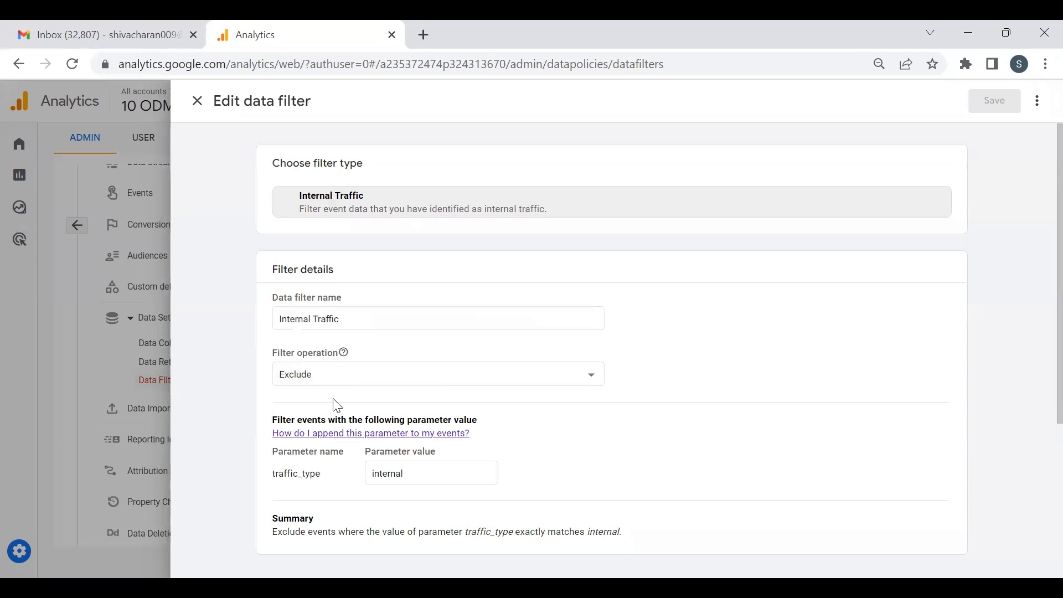
Review the data filter's name, Exclude operation, traffic_type parameter value and filter state options.
scroll(344, 387, down, 2)
click(285, 235)
drag(350, 236, 255, 245)
click(663, 222)
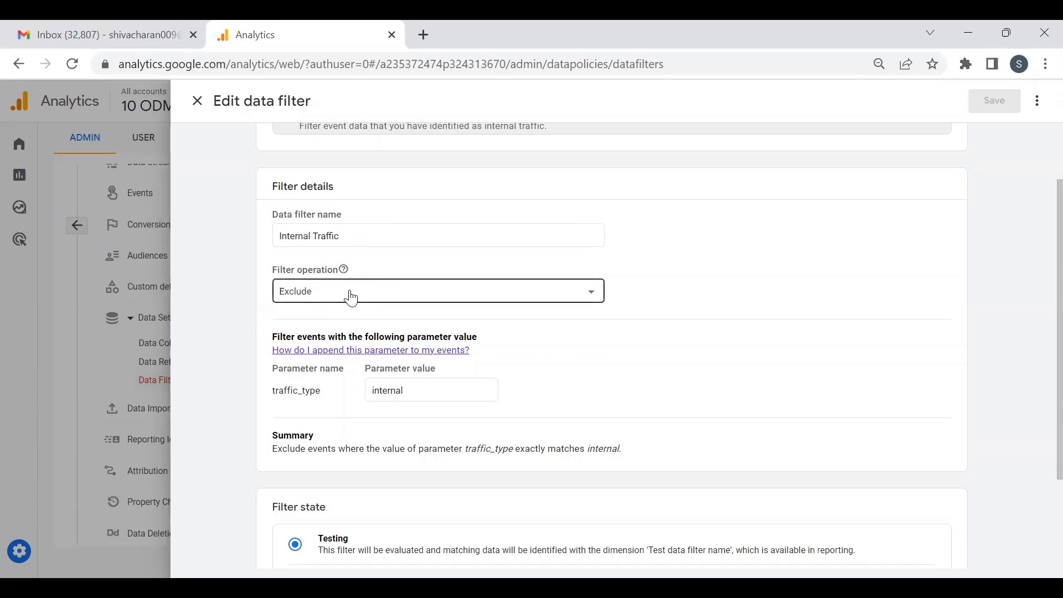
scroll(351, 299, down, 2)
drag(433, 263, 370, 263)
click(558, 241)
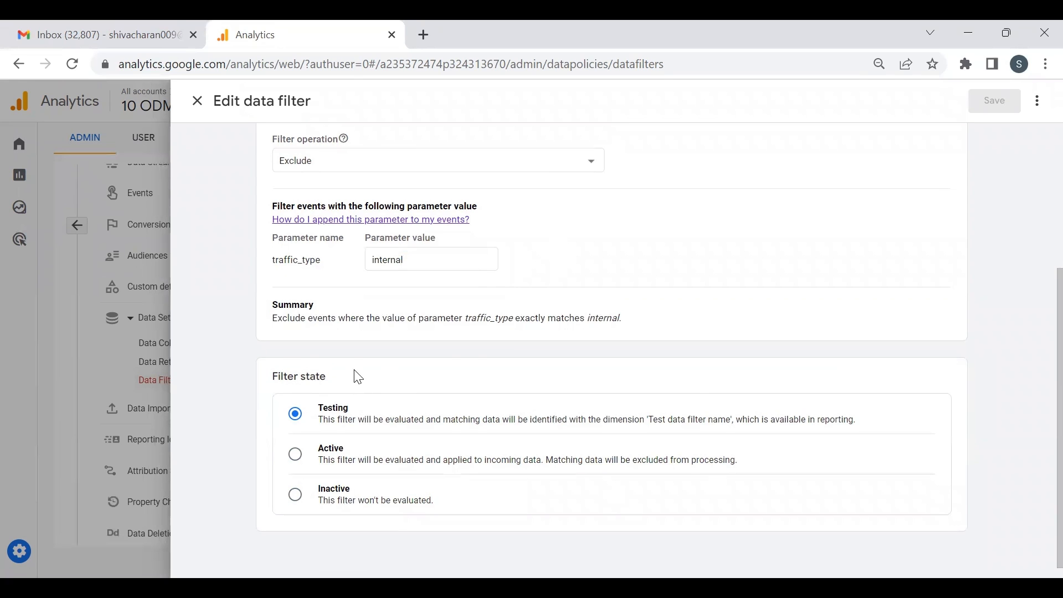
Following the notes, set the Internal Traffic filter's state to Active, save it and confirm the filter activation.
key(alt+Tab)
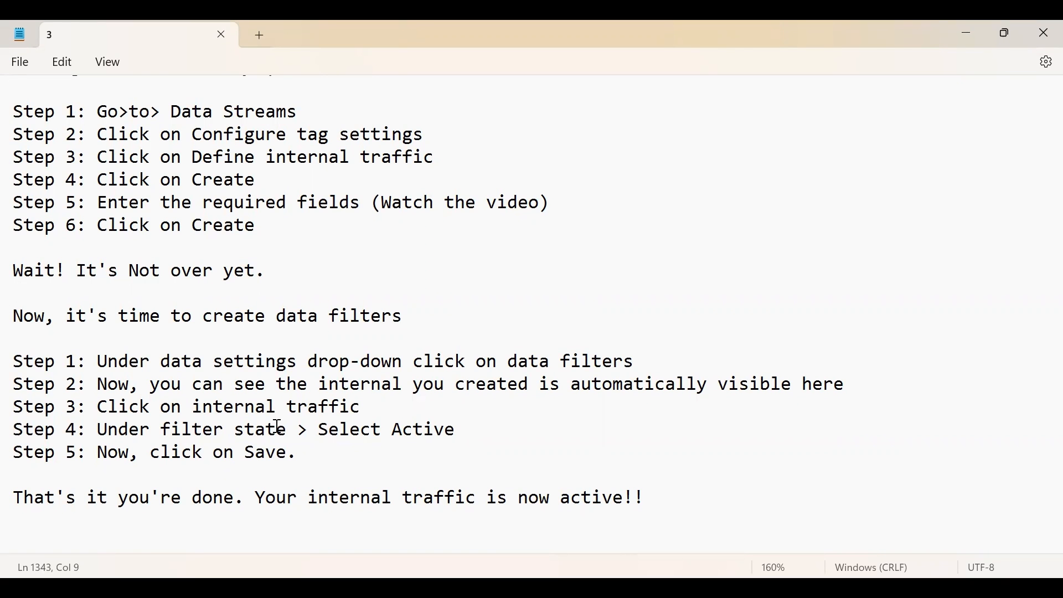
key(alt+Tab)
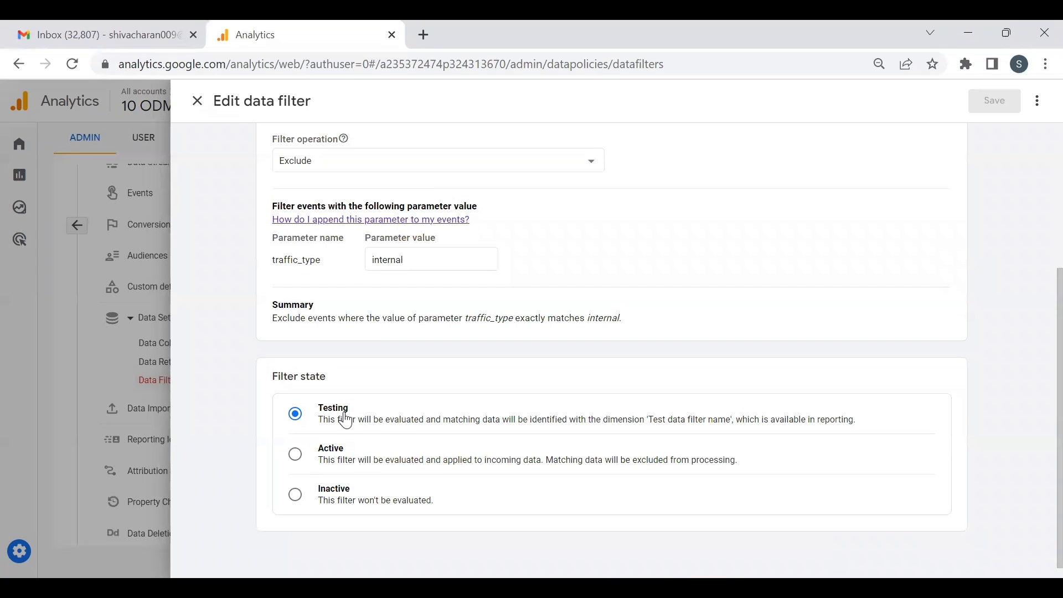
click(346, 460)
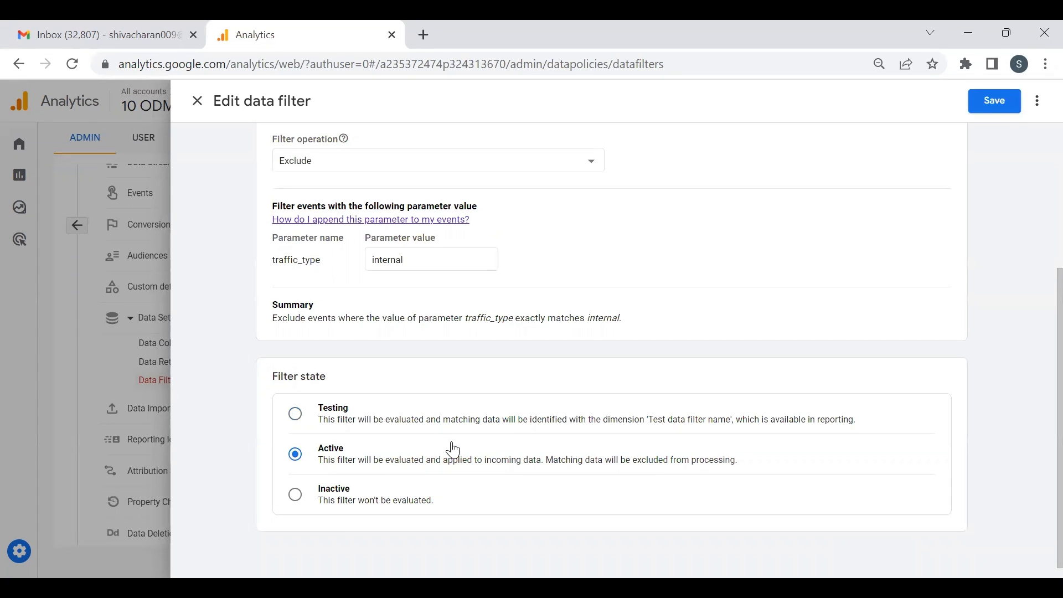
key(alt+Tab)
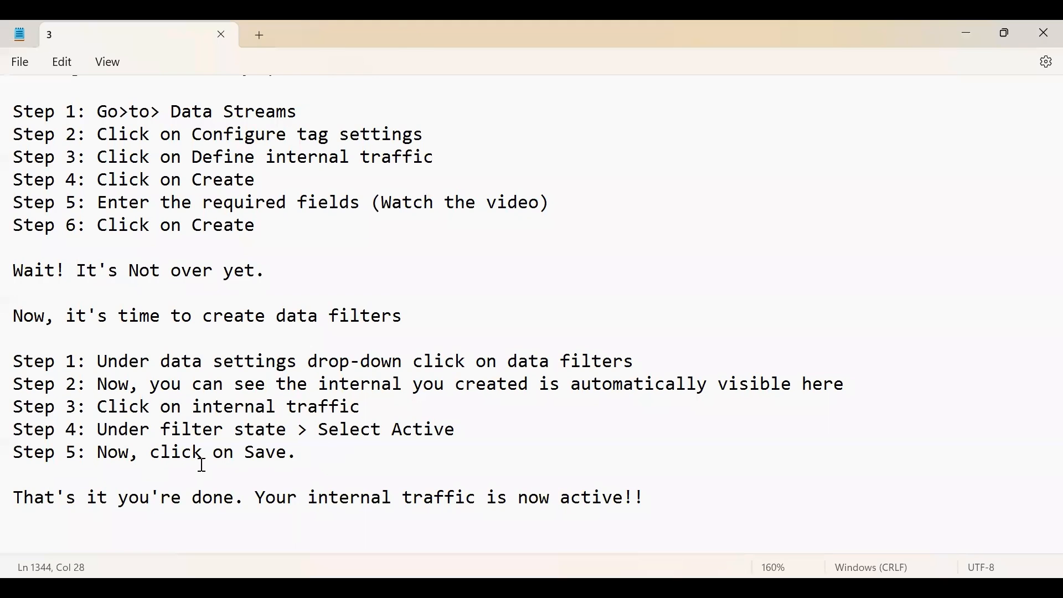
key(alt+Tab)
click(1011, 109)
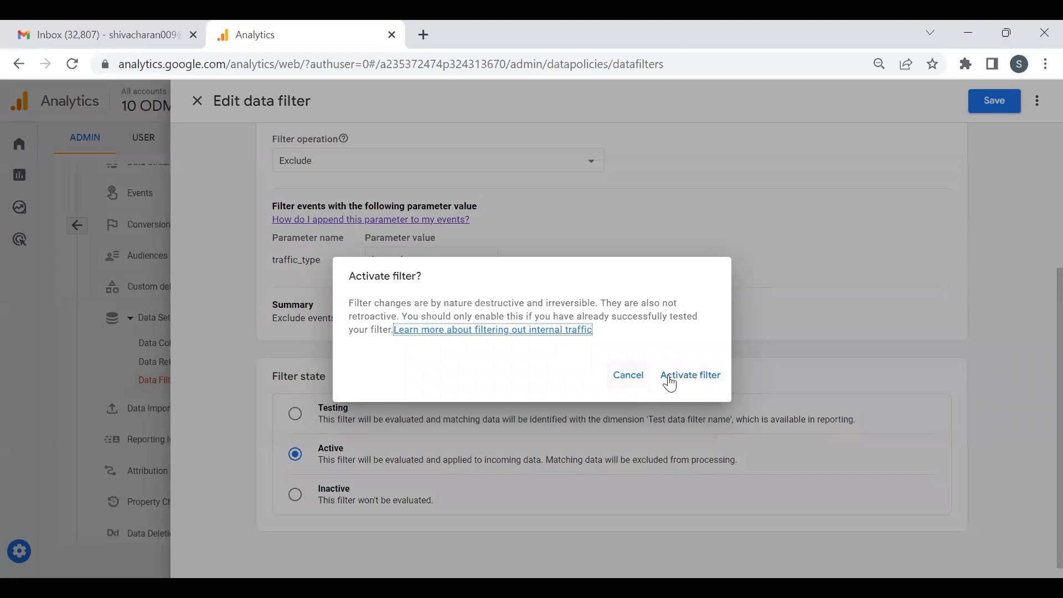
click(679, 376)
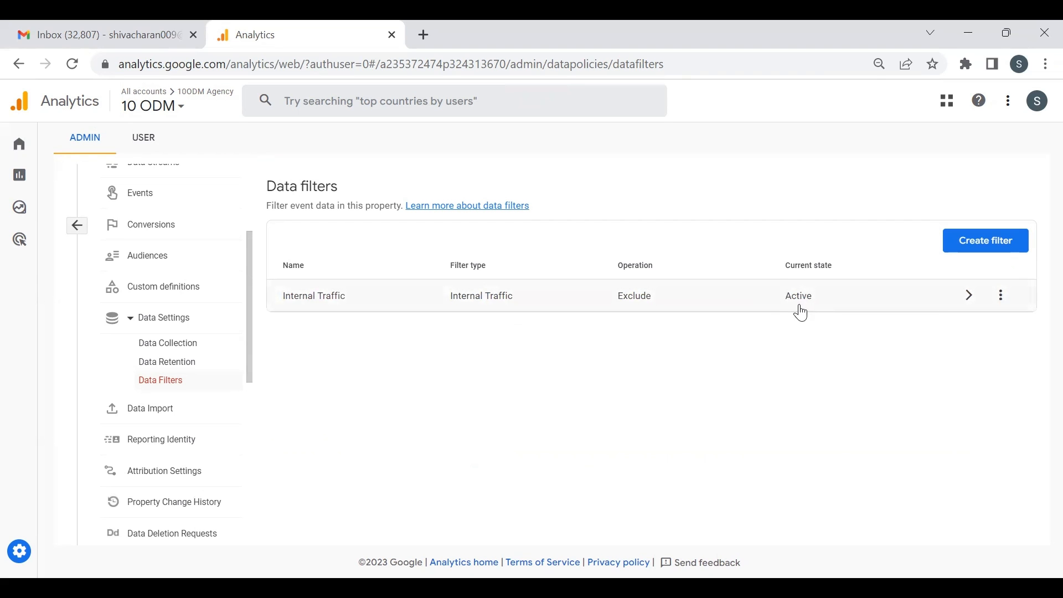
Read the closing lines of the data filter instructions in the notes and return to Google Analytics.
key(alt+Tab)
scroll(227, 404, down, 2)
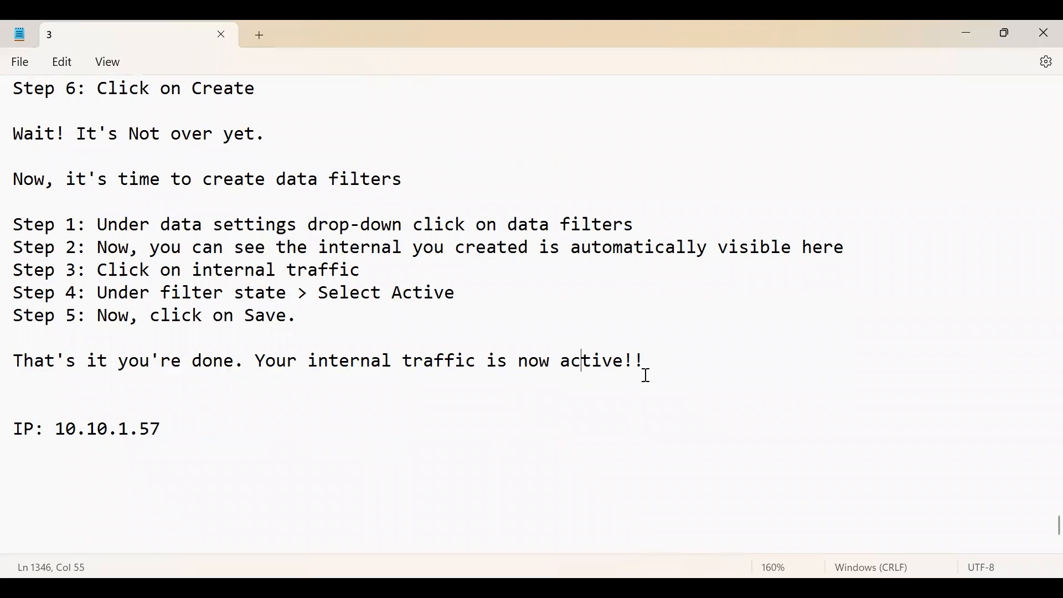
key(alt+Tab)
Reopen the 10 ODM Agency web stream from Data Streams and open its Google tag configuration settings.
scroll(244, 351, up, 3)
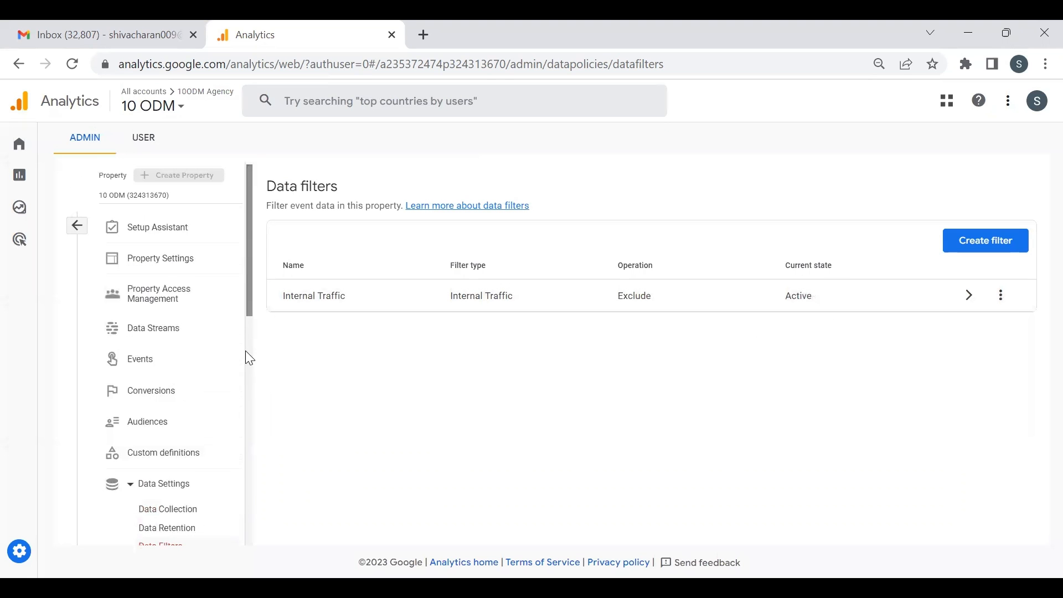
click(210, 340)
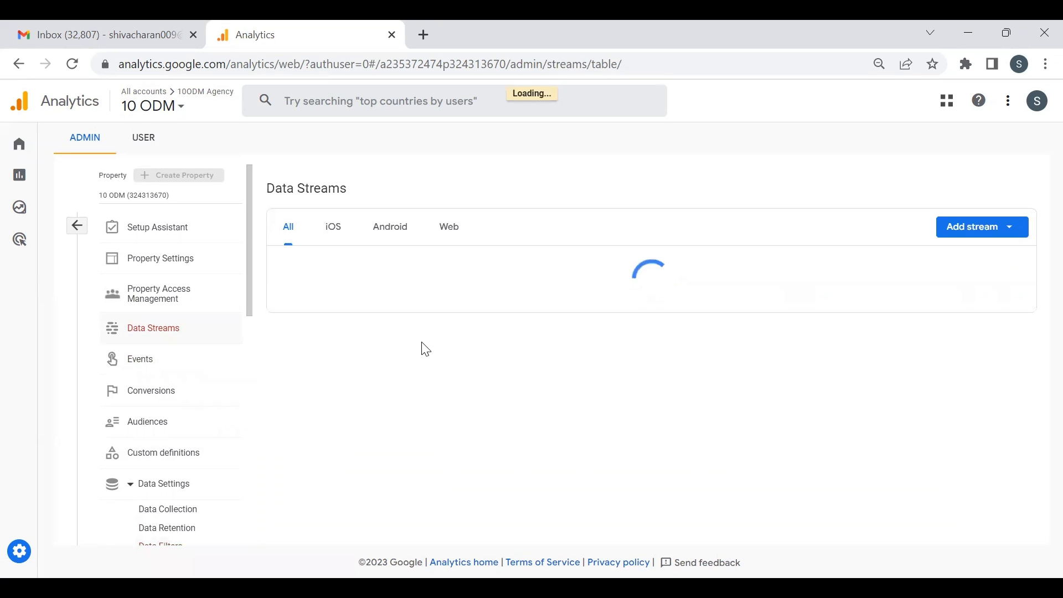
click(524, 277)
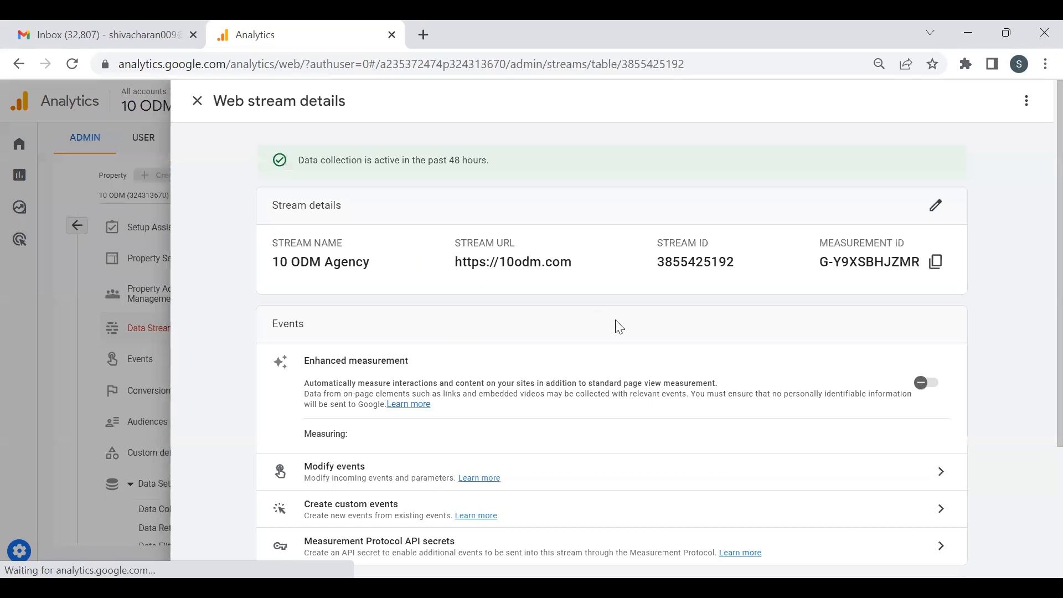
scroll(619, 326, down, 4)
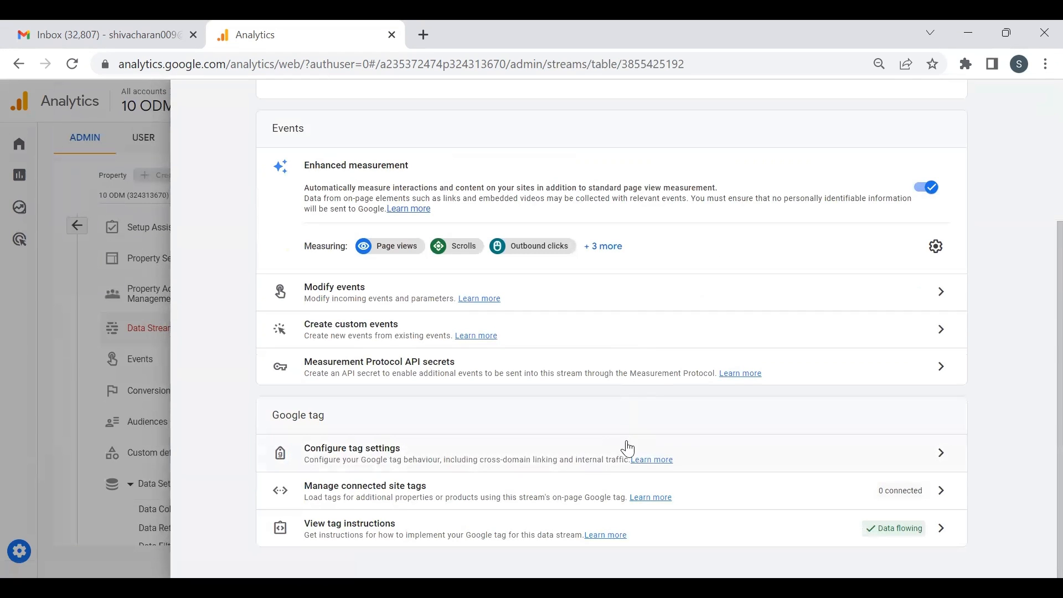
click(773, 452)
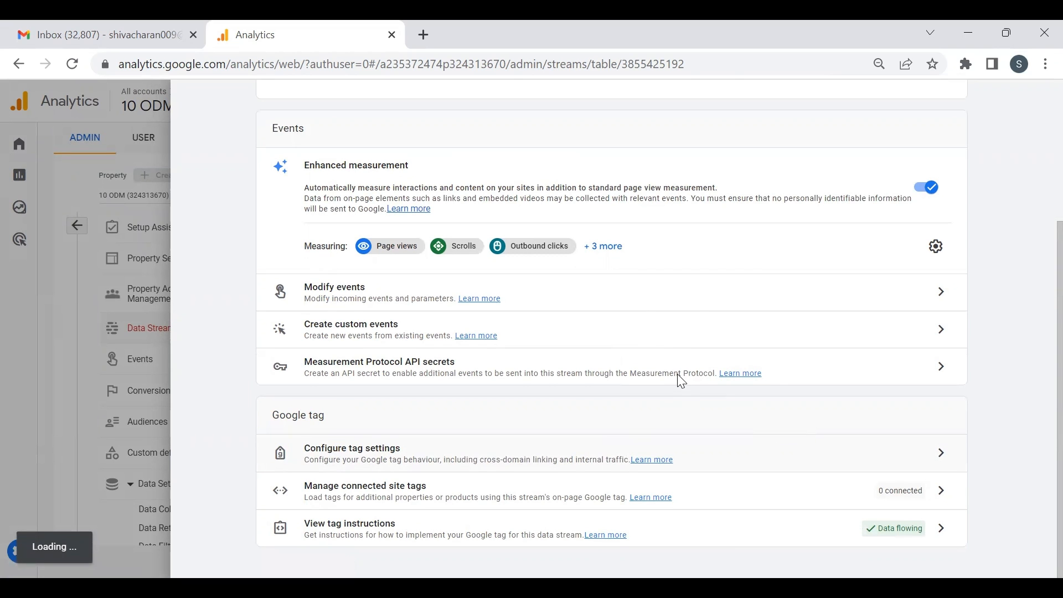
Show all Google tag settings, go to Define internal traffic and open the "internal traffic" rule to inspect its configuration.
scroll(953, 381, down, 2)
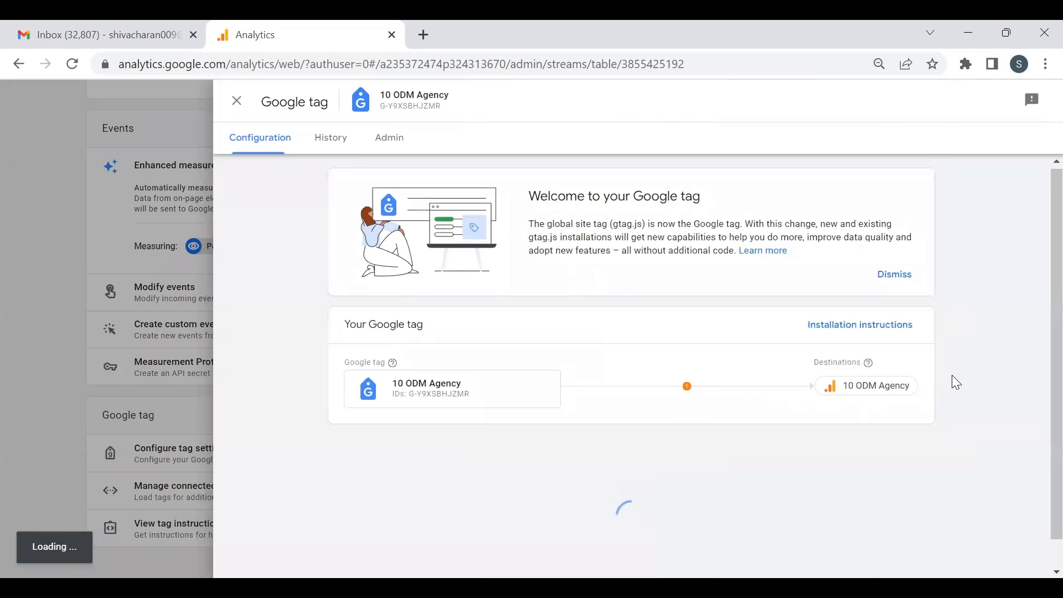
click(888, 426)
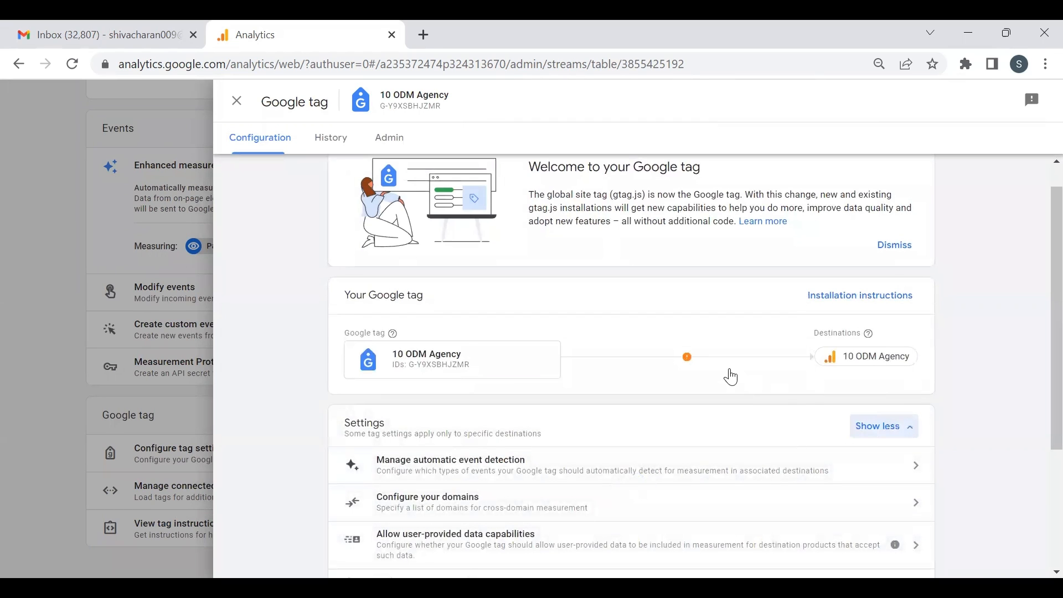
scroll(728, 374, down, 3)
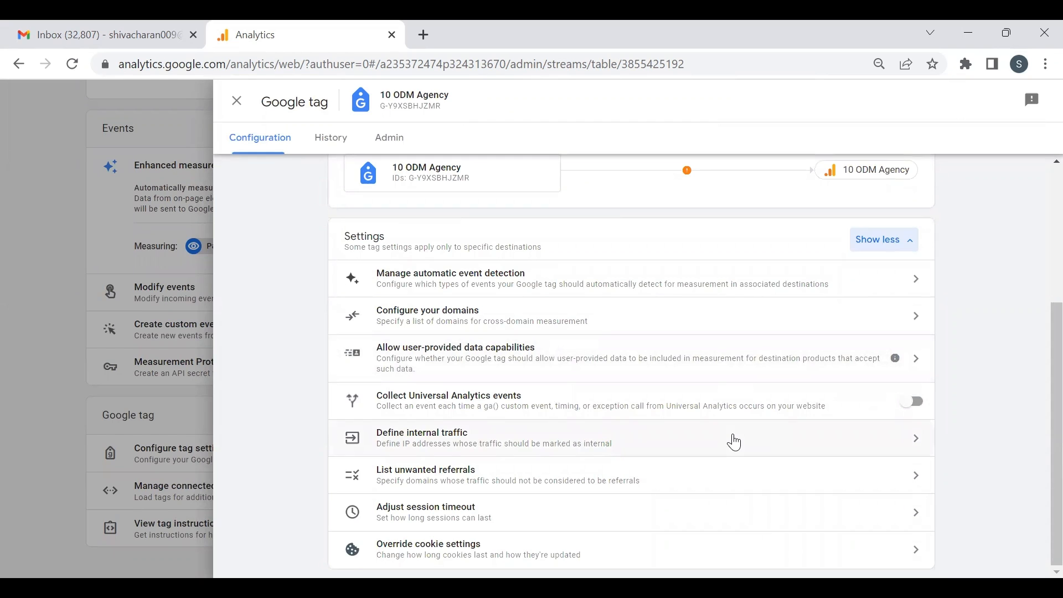
click(734, 441)
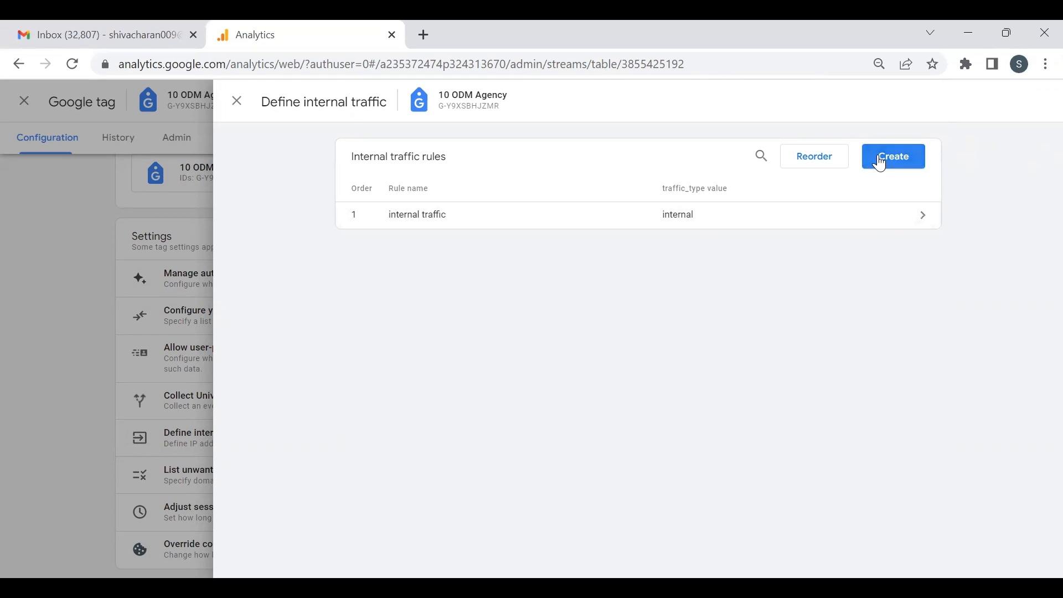
click(885, 226)
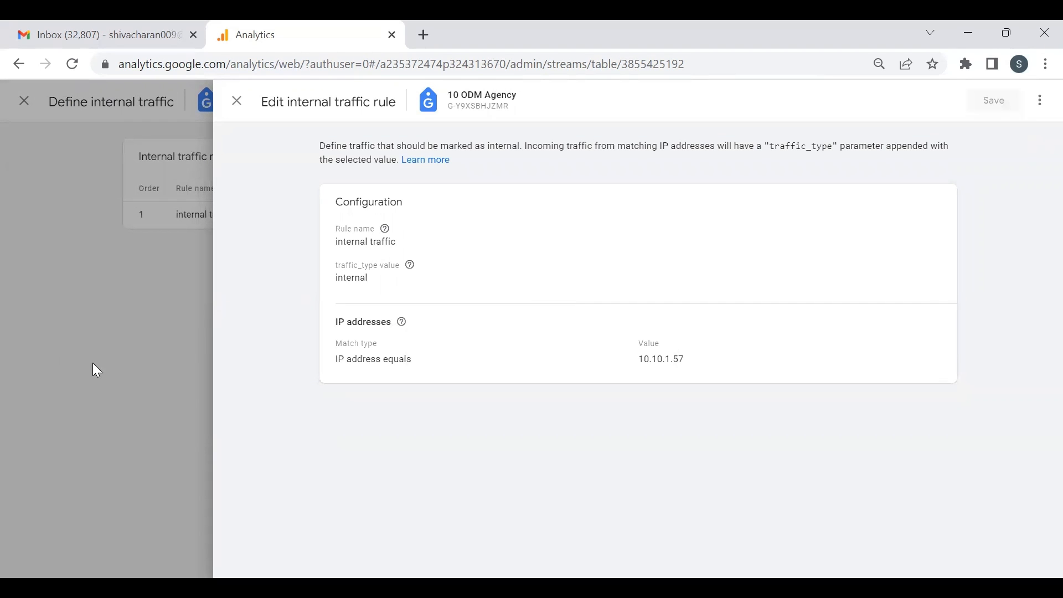
Close the rule, the internal traffic rules list and the Google tag, returning to the web stream details.
click(125, 345)
click(115, 358)
click(85, 351)
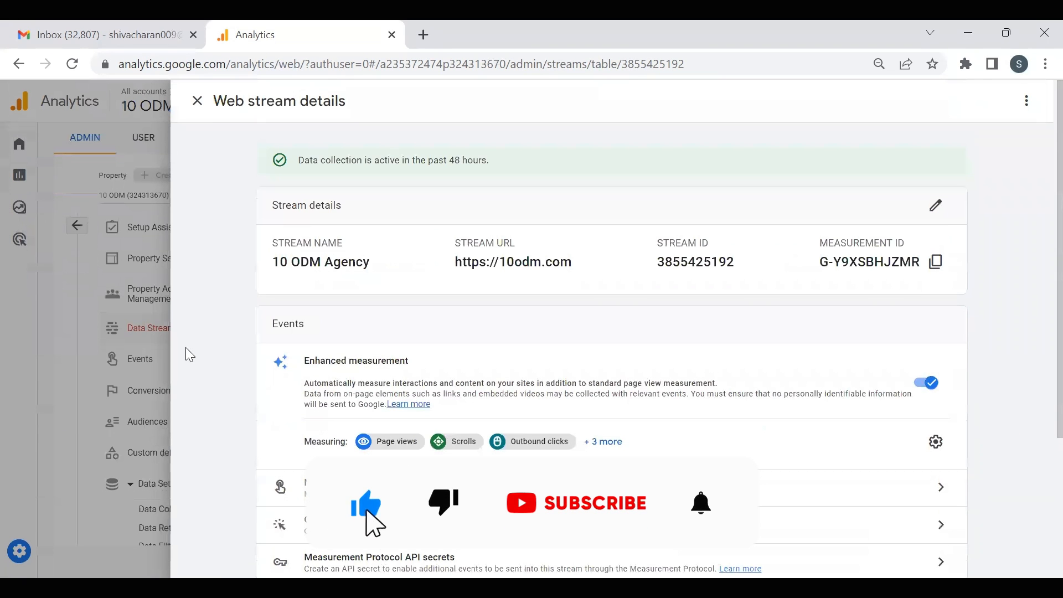
scroll(249, 361, down, 3)
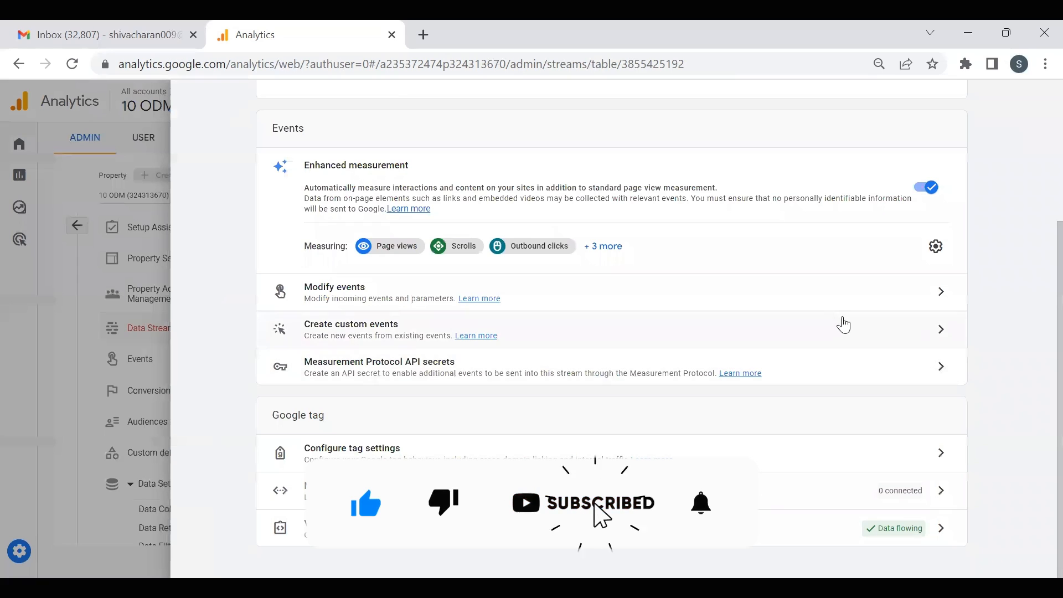